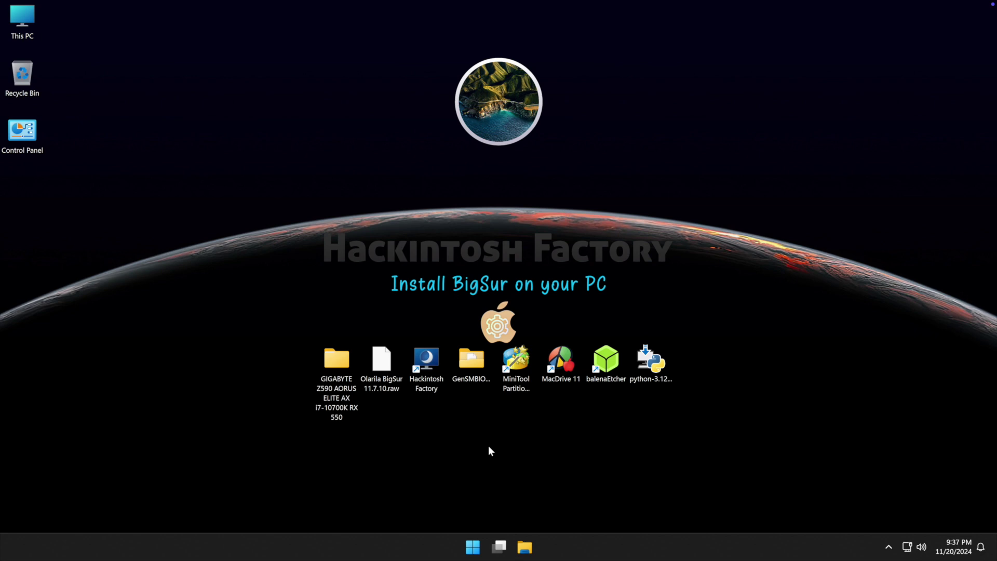
- Select the desktop items one by one to reveal their full names, then select all and clear
left_click(641, 389)
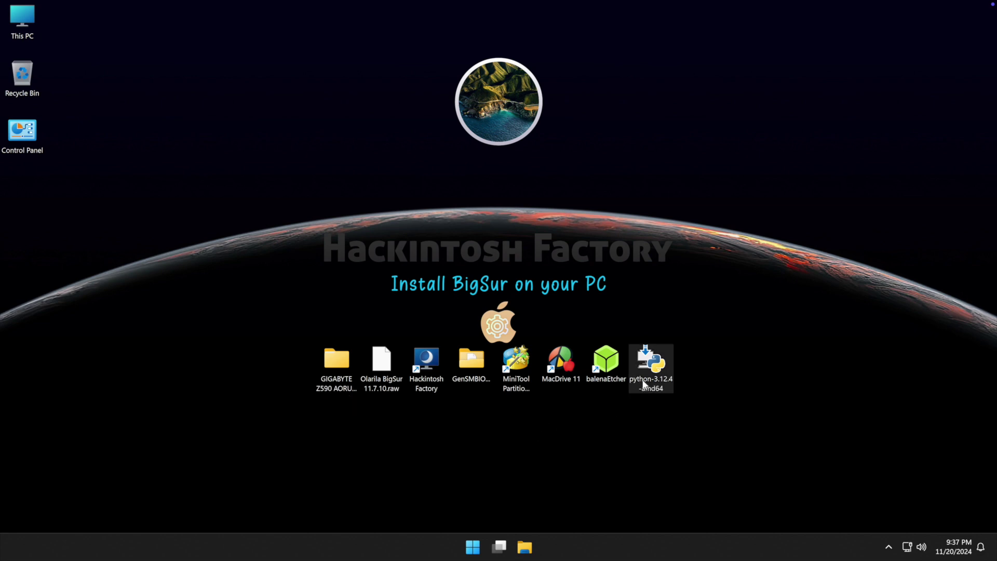
left_click(609, 378)
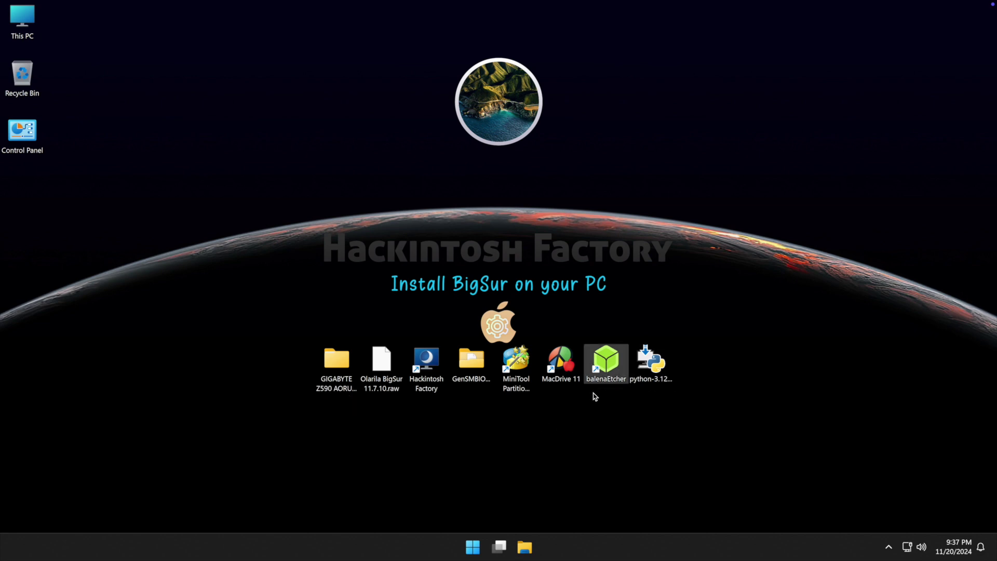
left_click(557, 383)
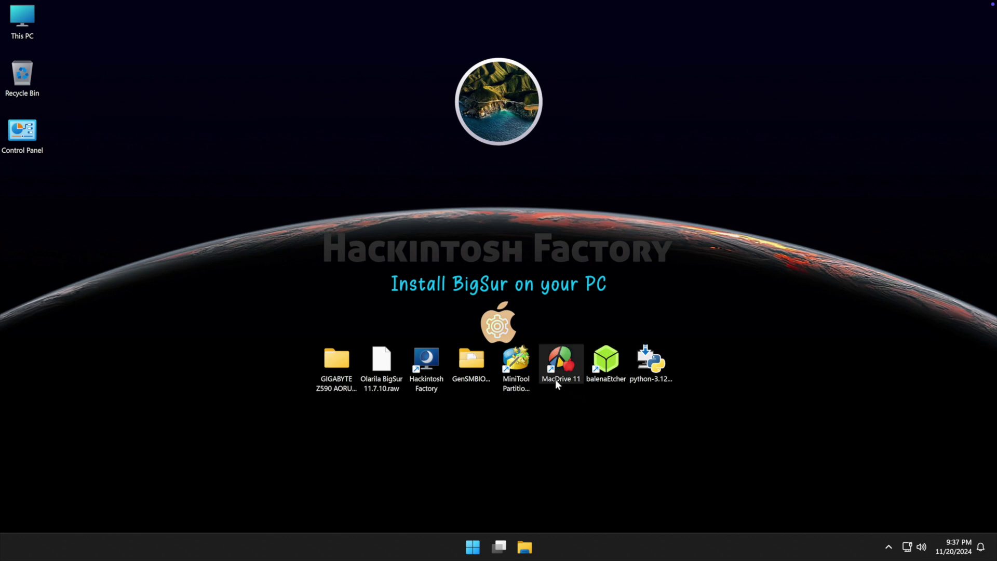
left_click(516, 390)
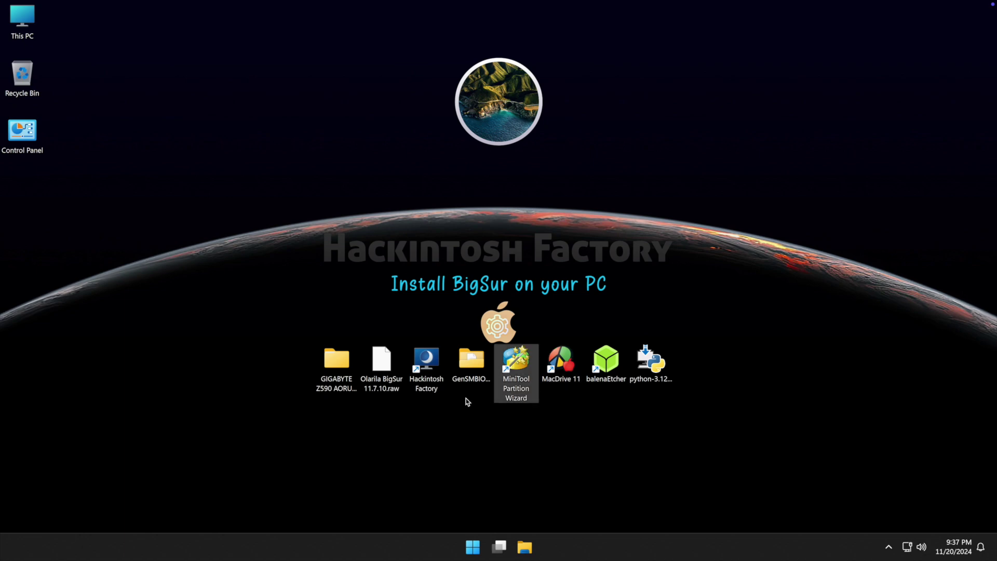
left_click(466, 379)
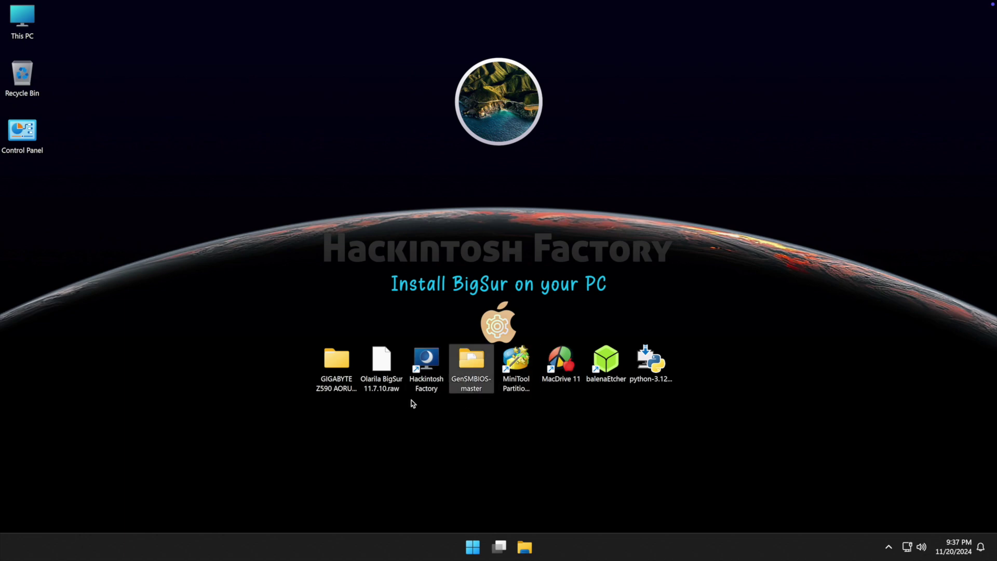
left_click(381, 390)
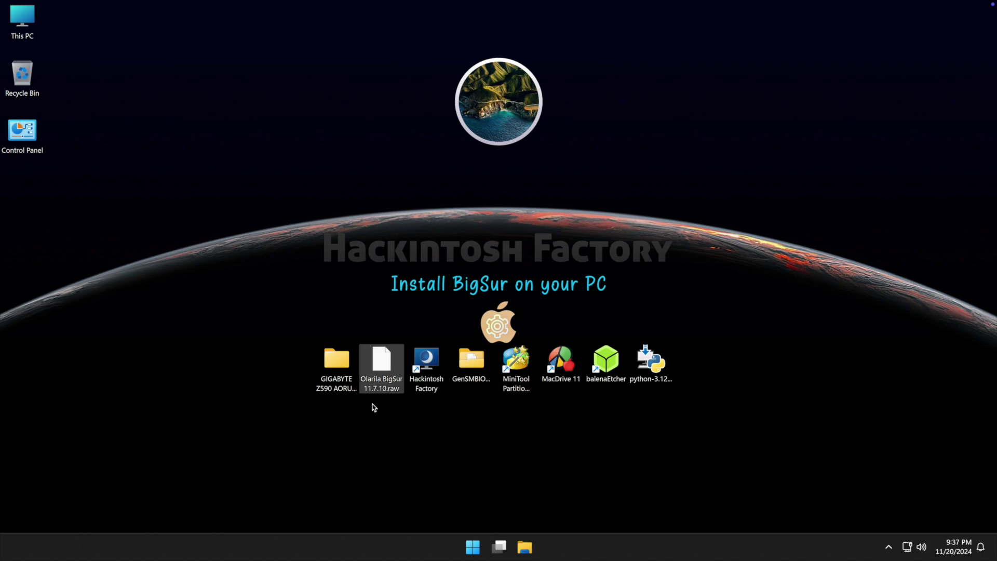
left_click(346, 390)
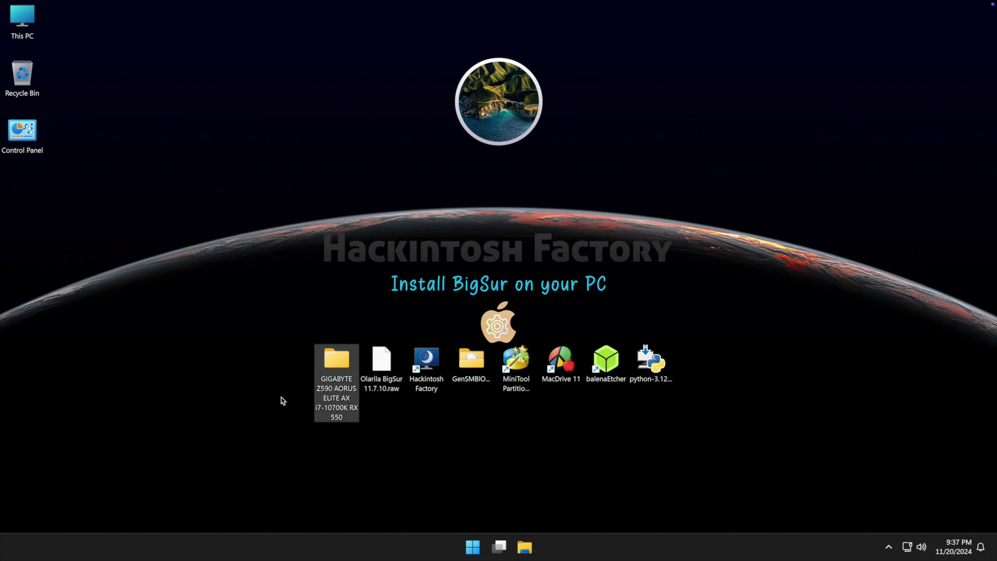
left_click(277, 401)
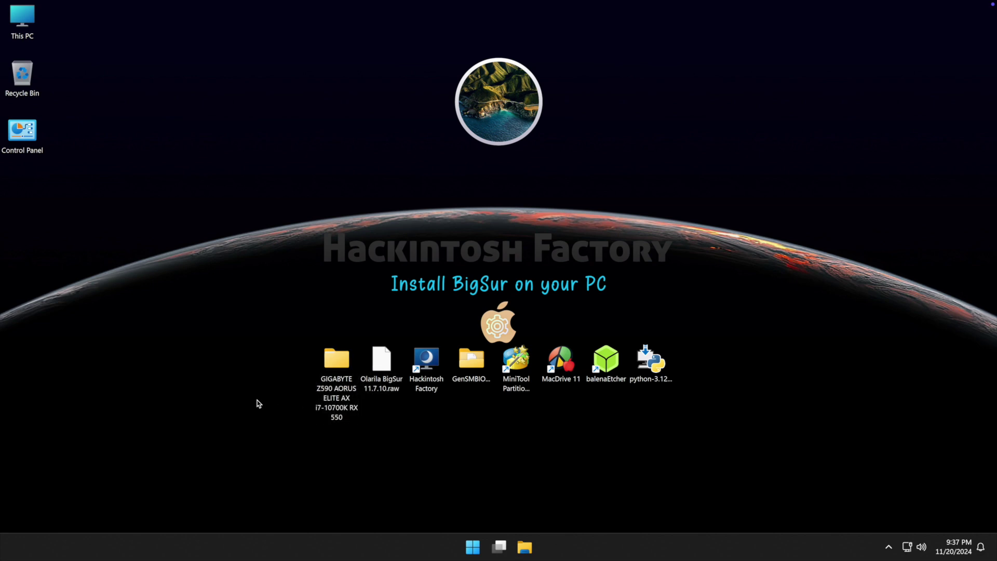
left_click_drag(255, 400, 725, 327)
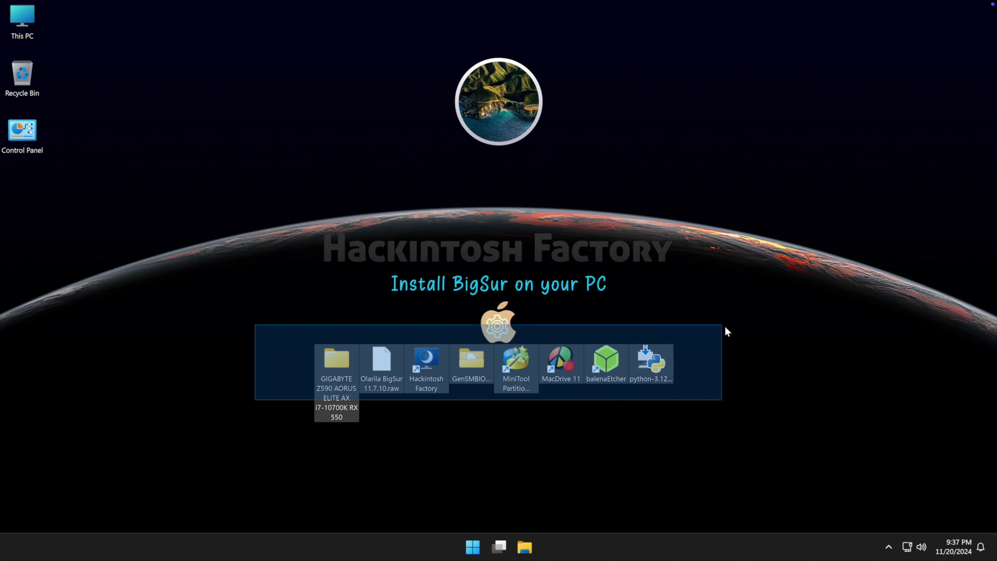
left_click(722, 352)
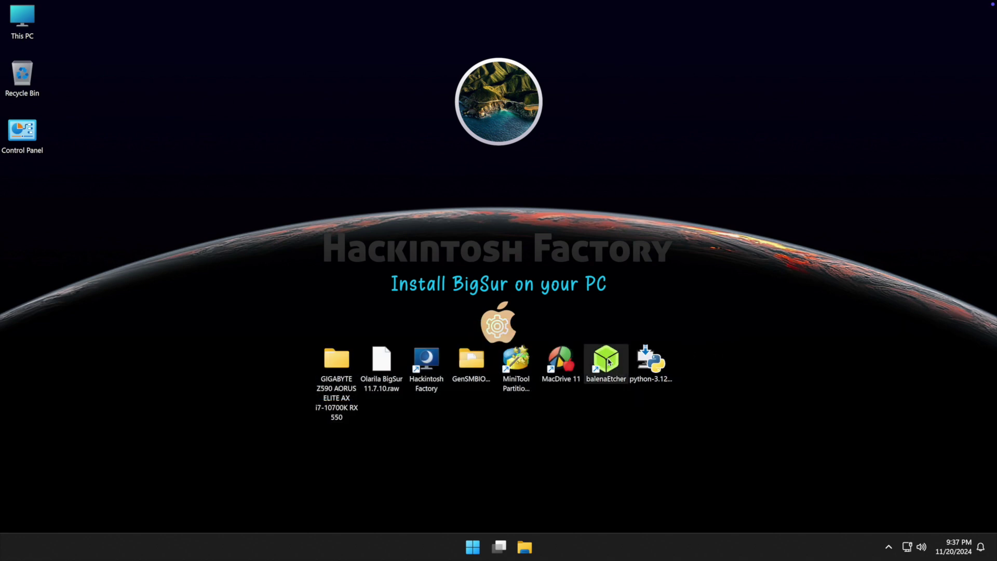
- Launch balenaEtcher and load BigSur 11.7.10.raw as the image to flash
double_click(606, 362)
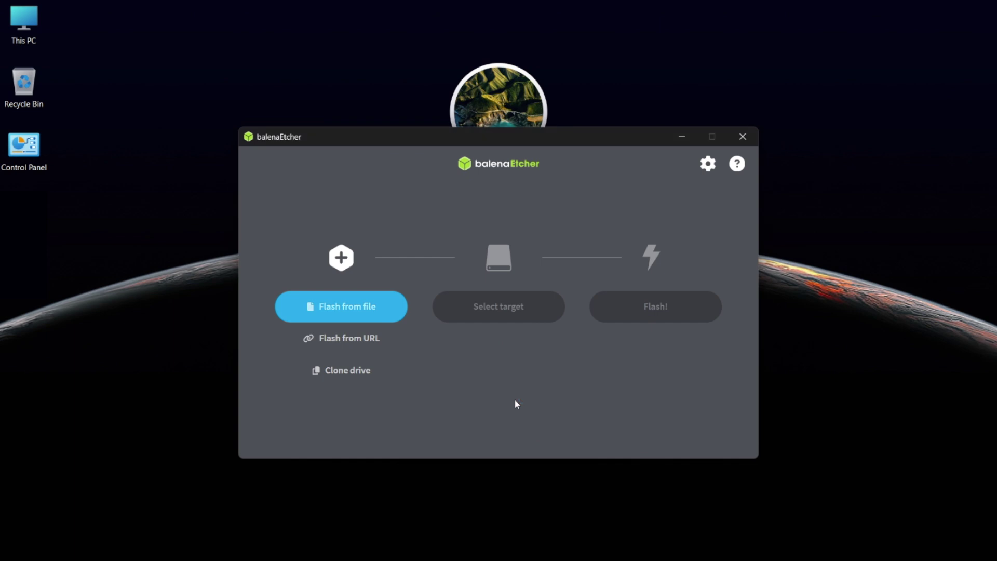
left_click(382, 317)
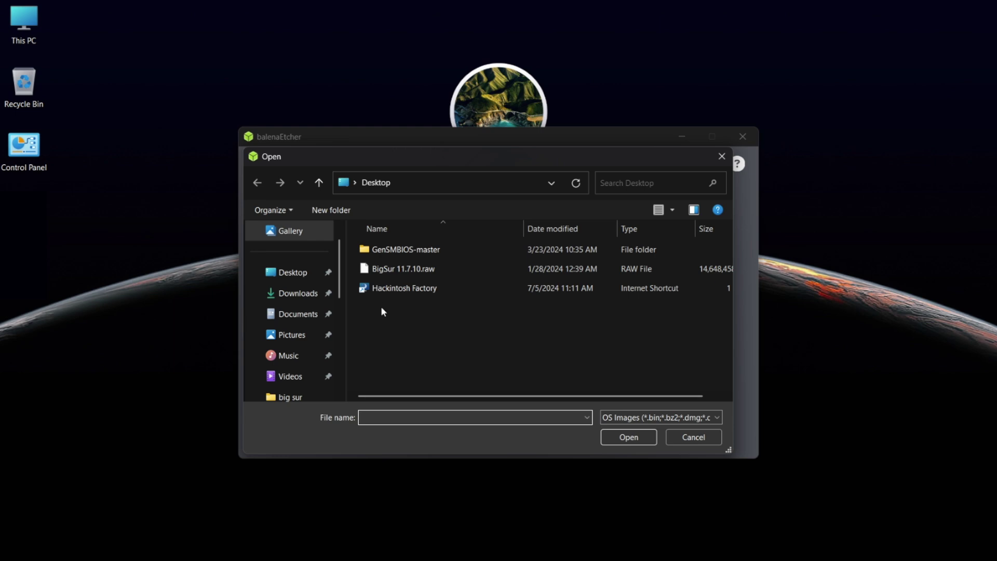
left_click(392, 272)
double_click(392, 272)
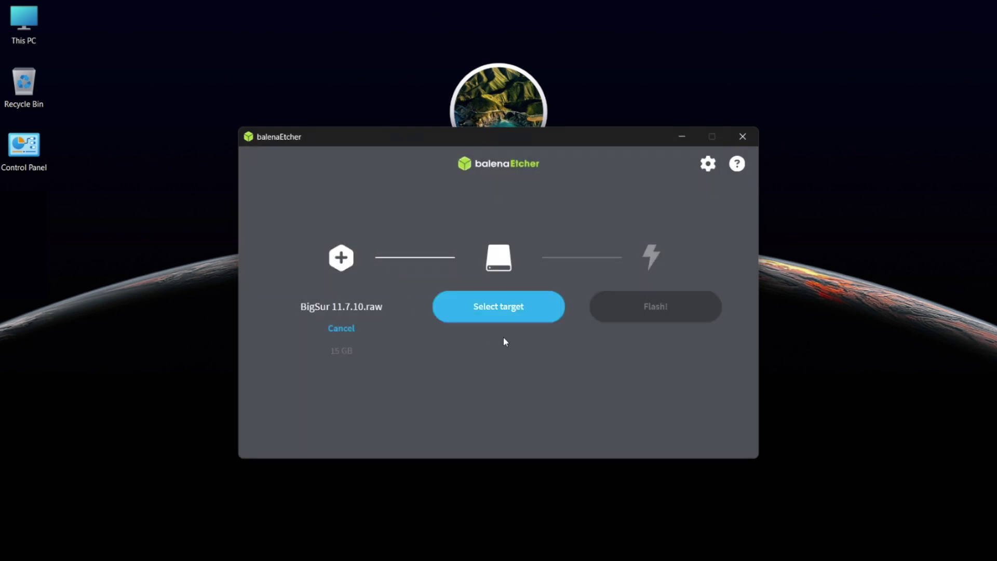
- Choose the 30.8 GB USB SanDisk drive as the flash target
left_click(504, 318)
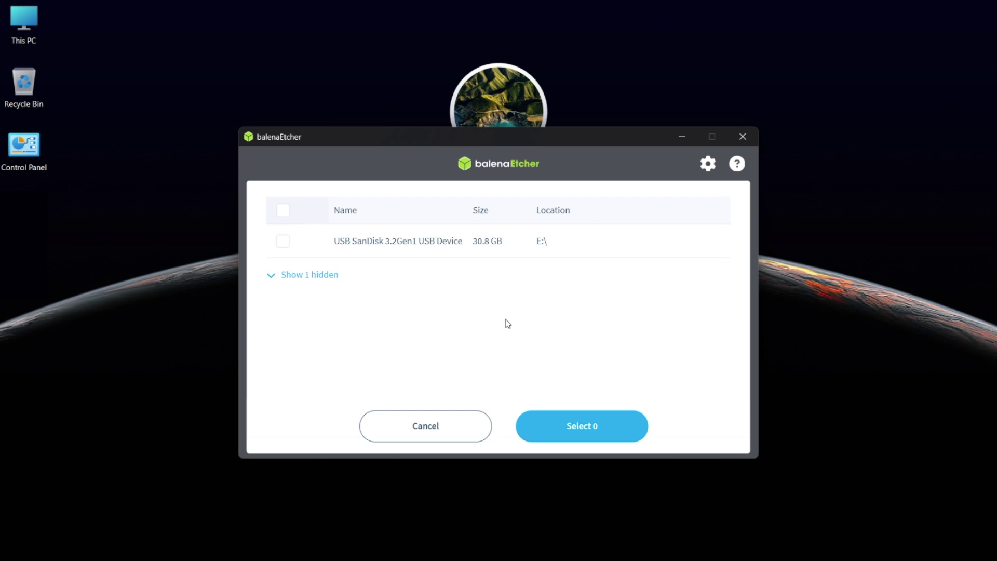
left_click(455, 253)
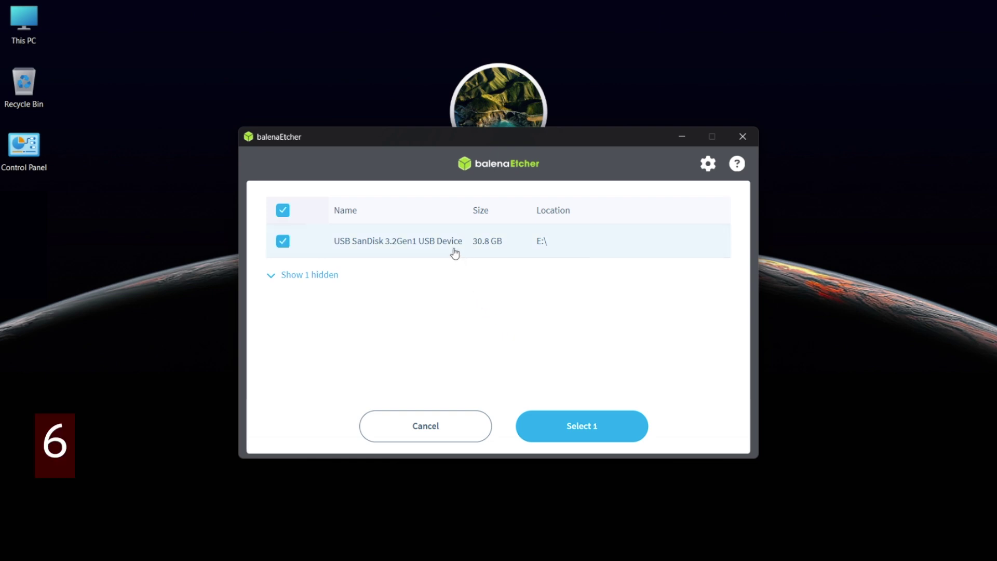
left_click(622, 425)
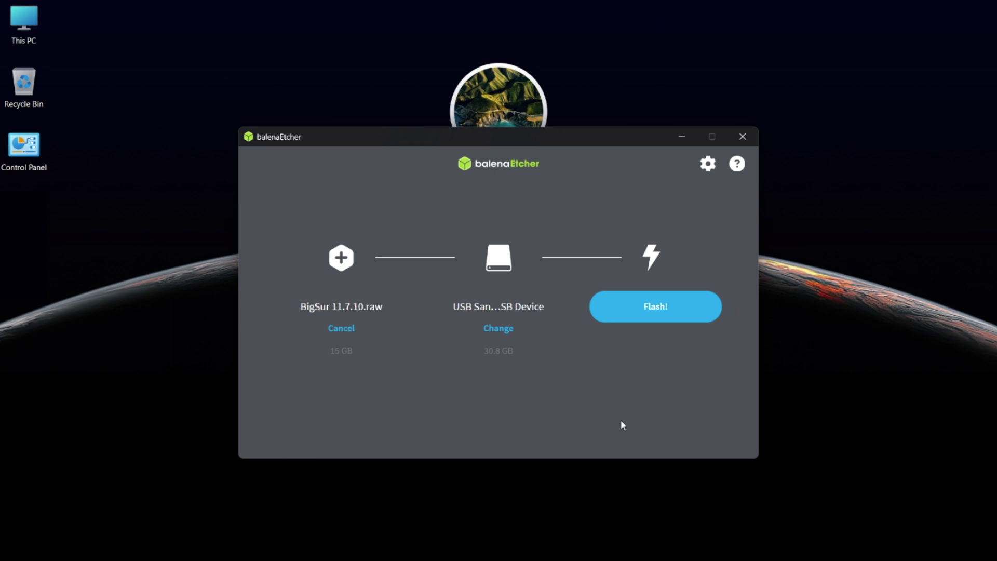
- Start flashing BigSur 11.7.10.raw onto the 30.8 GB SanDisk drive
left_click(654, 319)
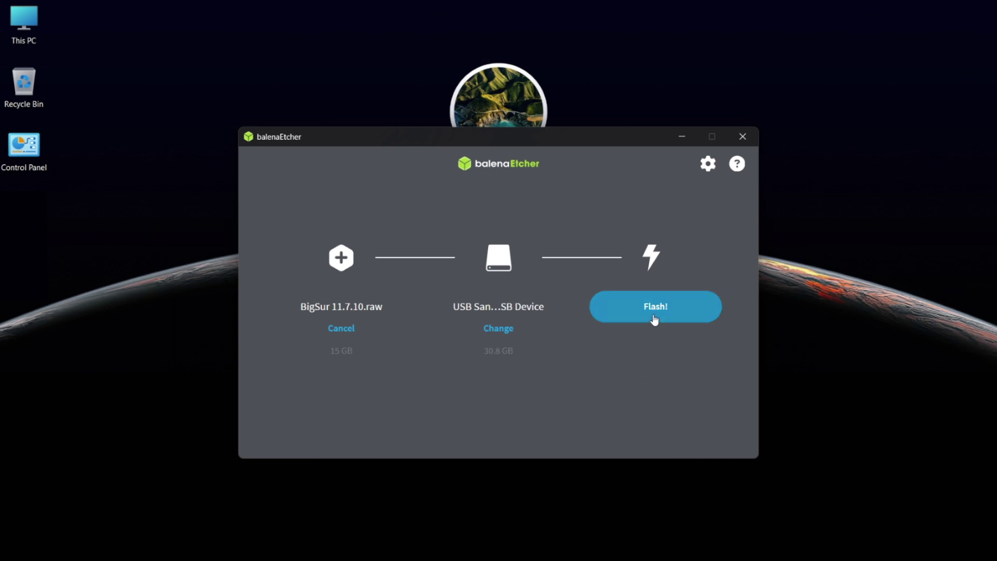
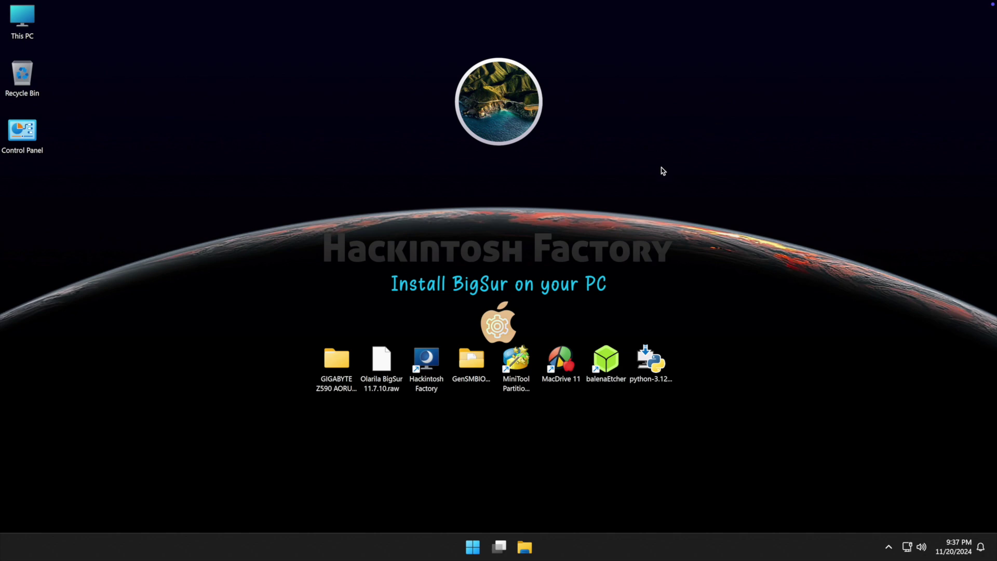
- Launch MiniTool Partition Wizard and assign drive letter F: to Disk 2's EFI partition
double_click(515, 360)
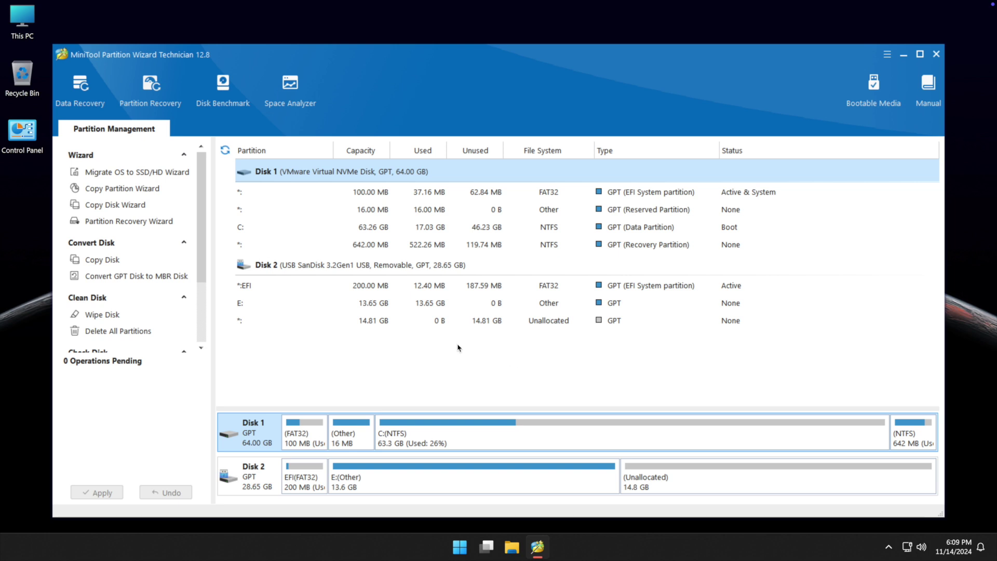
left_click(373, 318)
left_click(319, 287)
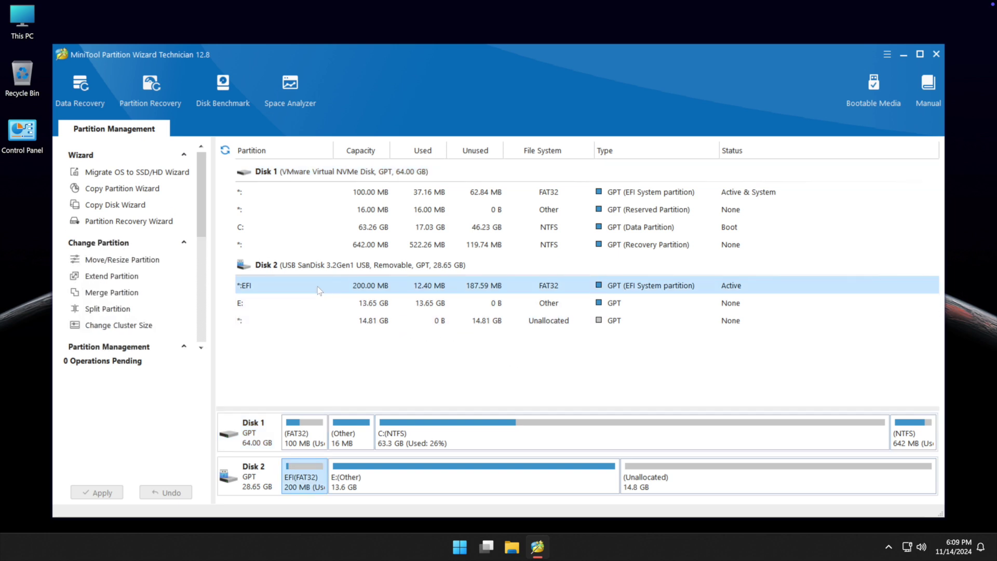
right_click(318, 291)
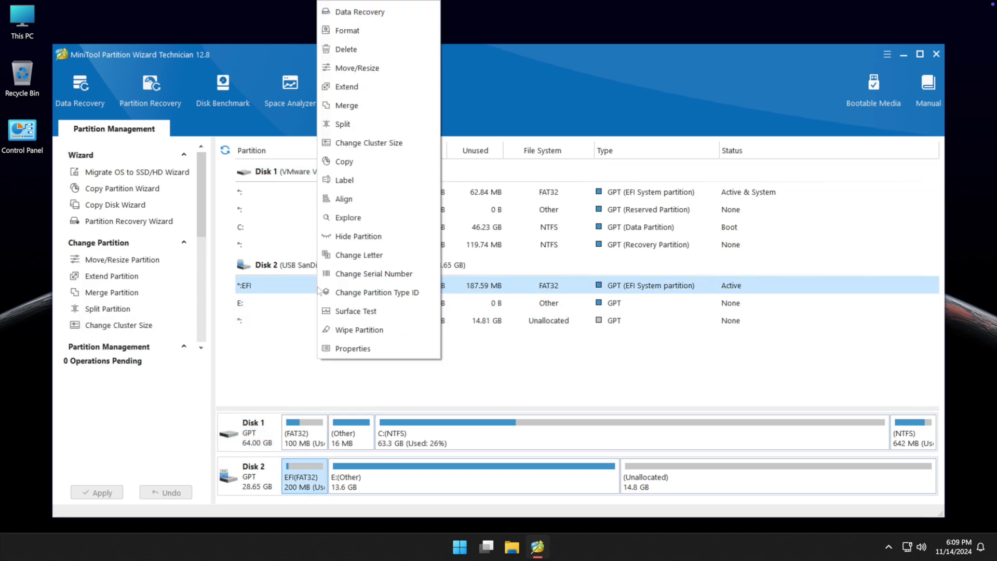
left_click(334, 257)
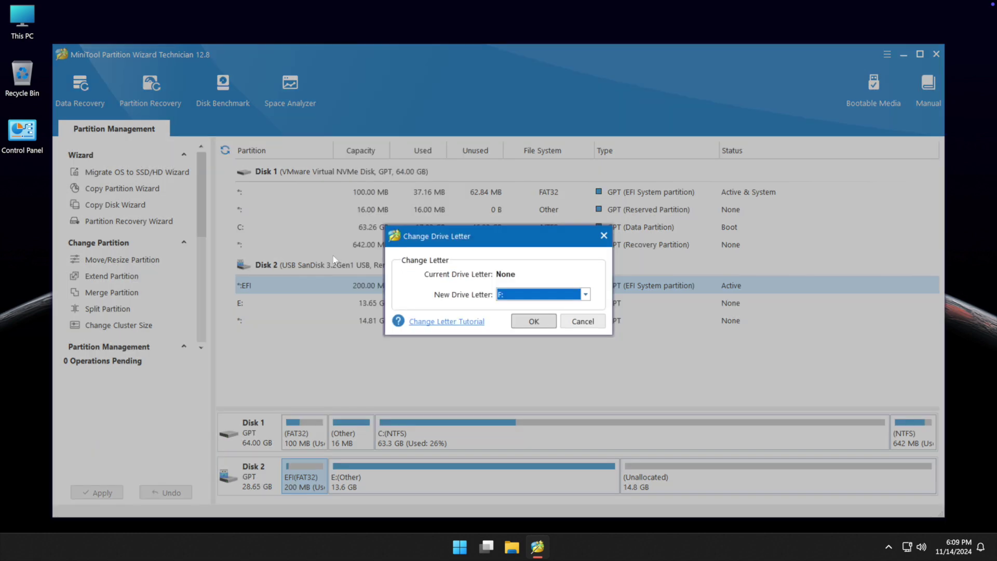
left_click(521, 325)
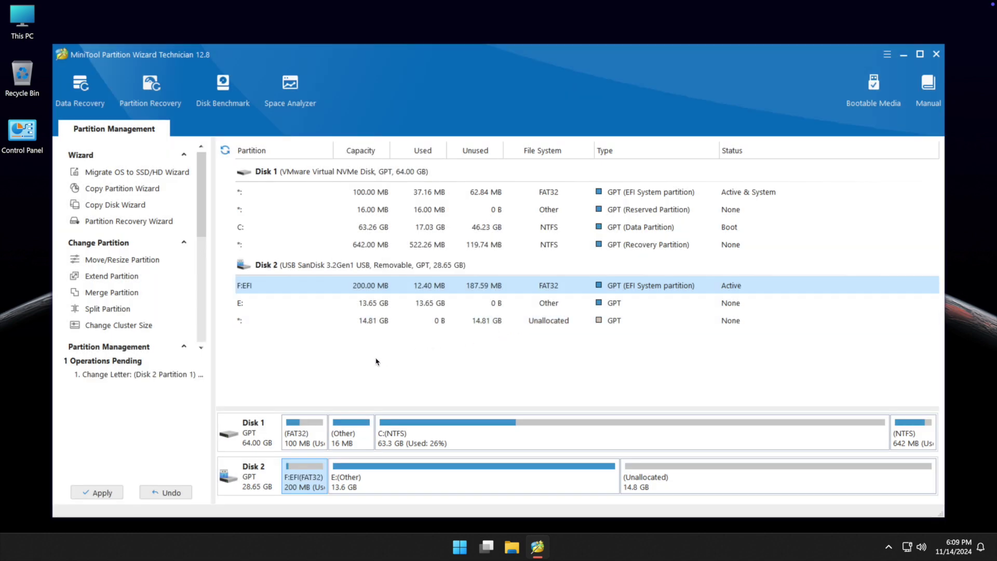
- Apply the pending letter change, dismiss the success message, and close the program
left_click(115, 494)
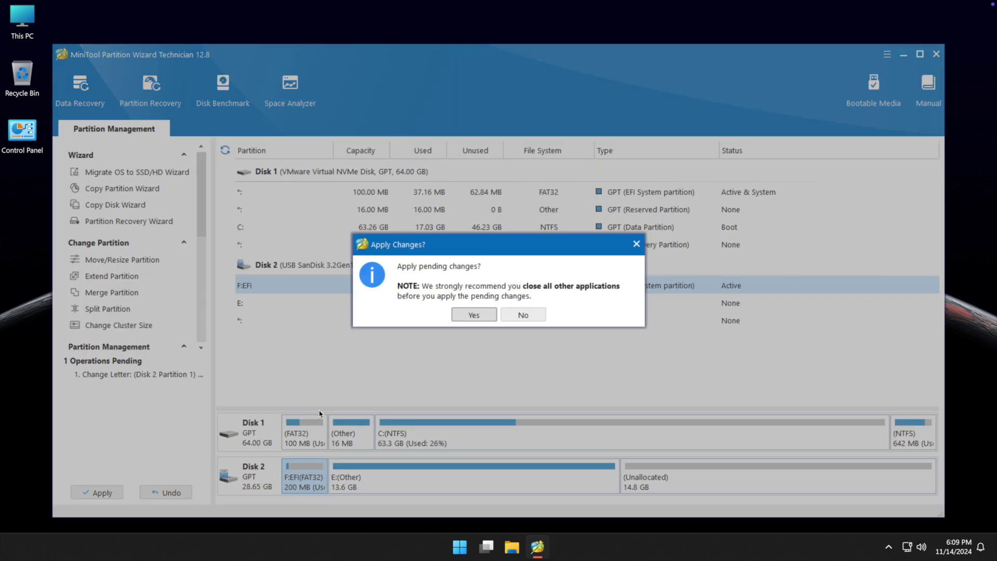
left_click(466, 317)
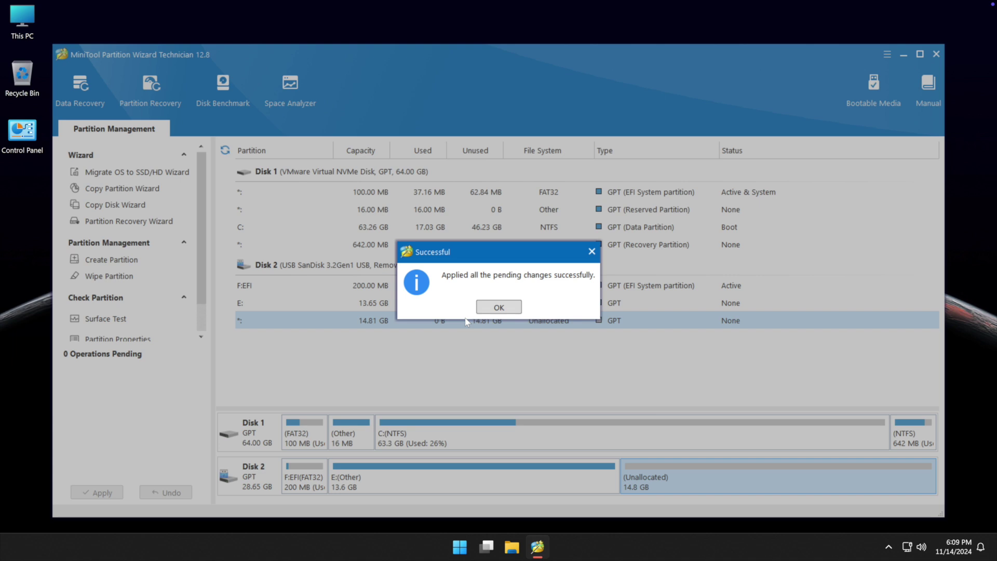
left_click(495, 308)
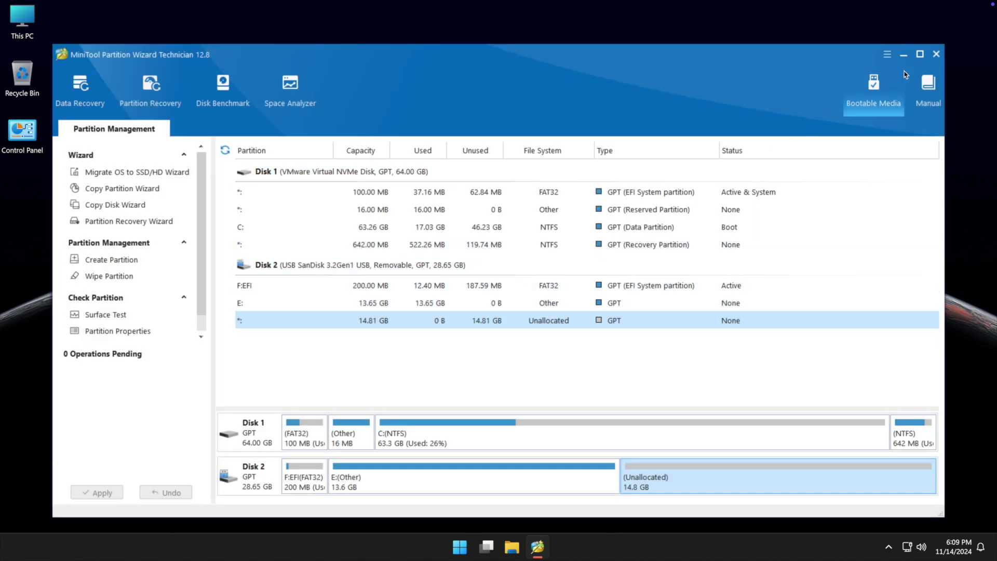
left_click(936, 54)
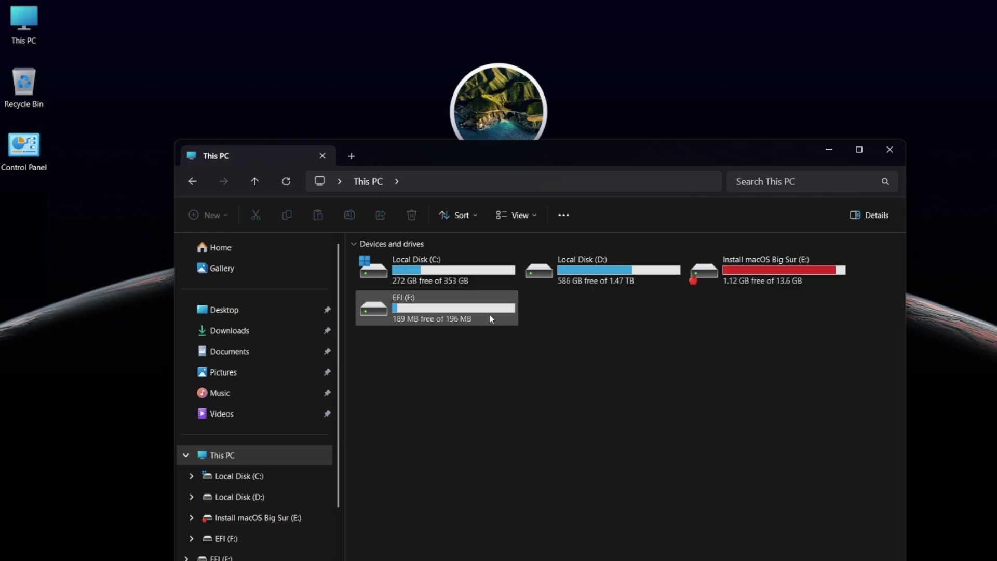
- Try to open EFI (F:), look through its properties, and dismiss the access-denied message
double_click(489, 314)
left_click(491, 320)
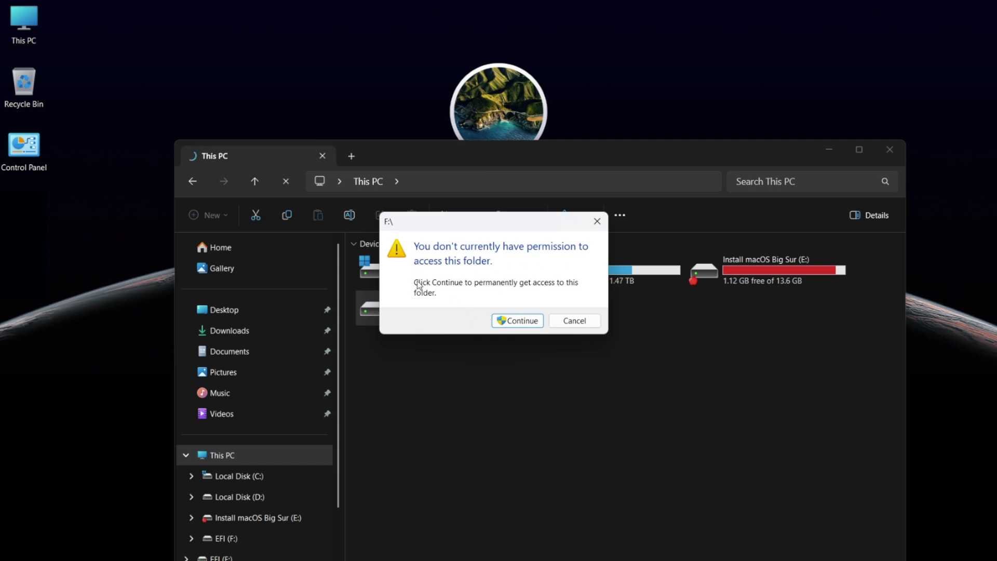
left_click(524, 321)
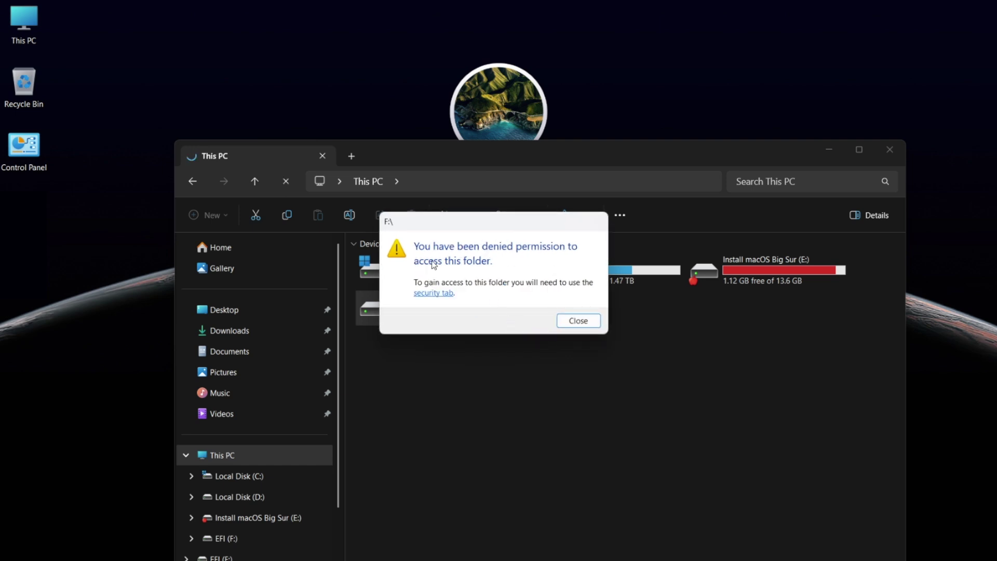
left_click(434, 293)
left_click(494, 308)
left_click(528, 309)
left_click(563, 307)
left_click(597, 309)
left_click(465, 308)
left_click(653, 286)
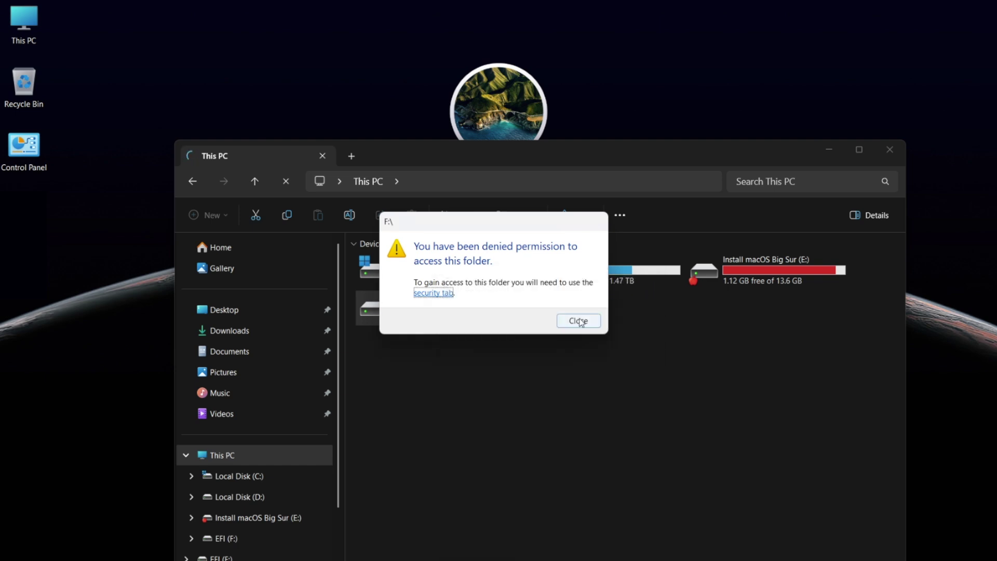
left_click(581, 321)
- Search 'gr' from Start and open Edit group policy
key("super")
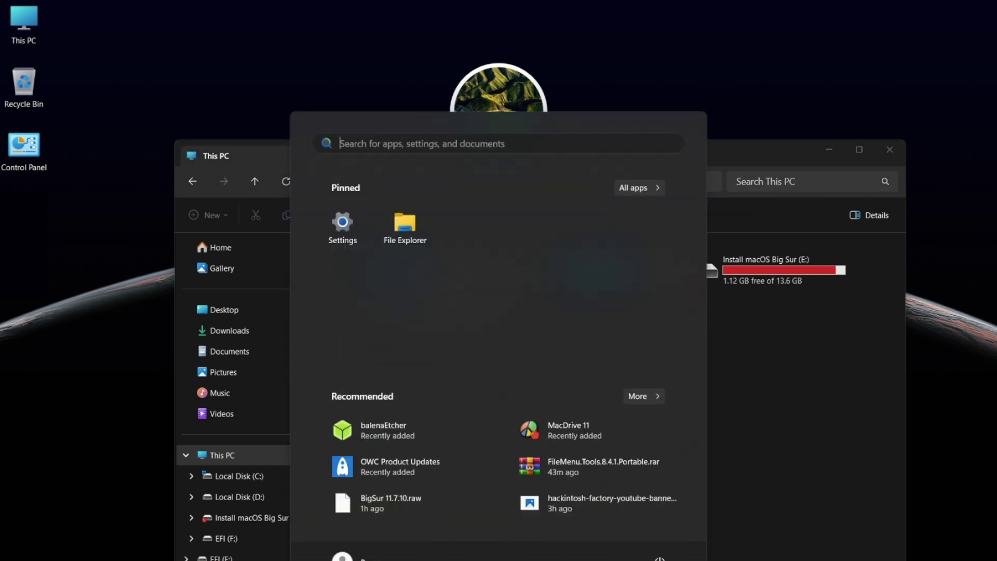
type("gr")
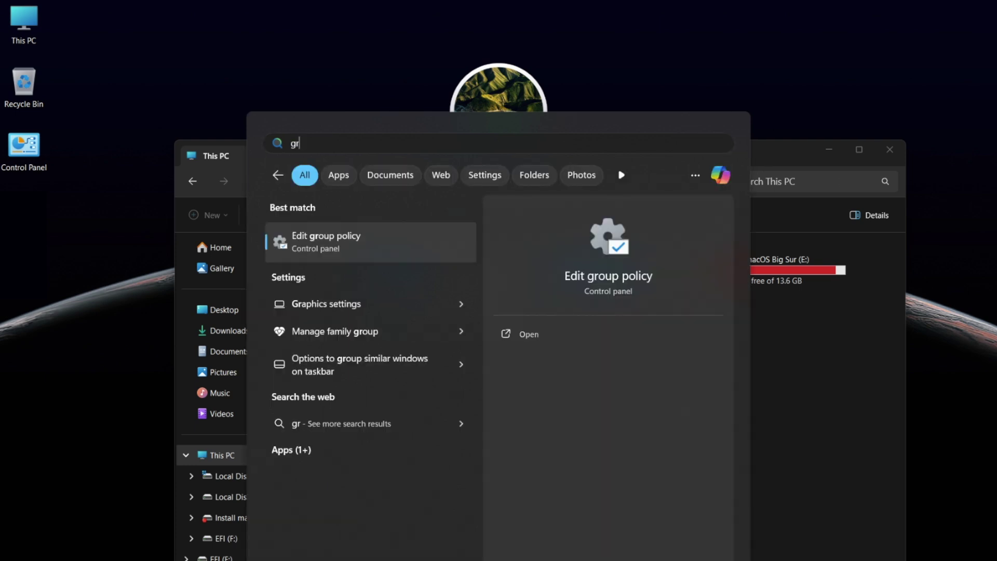
key("Return")
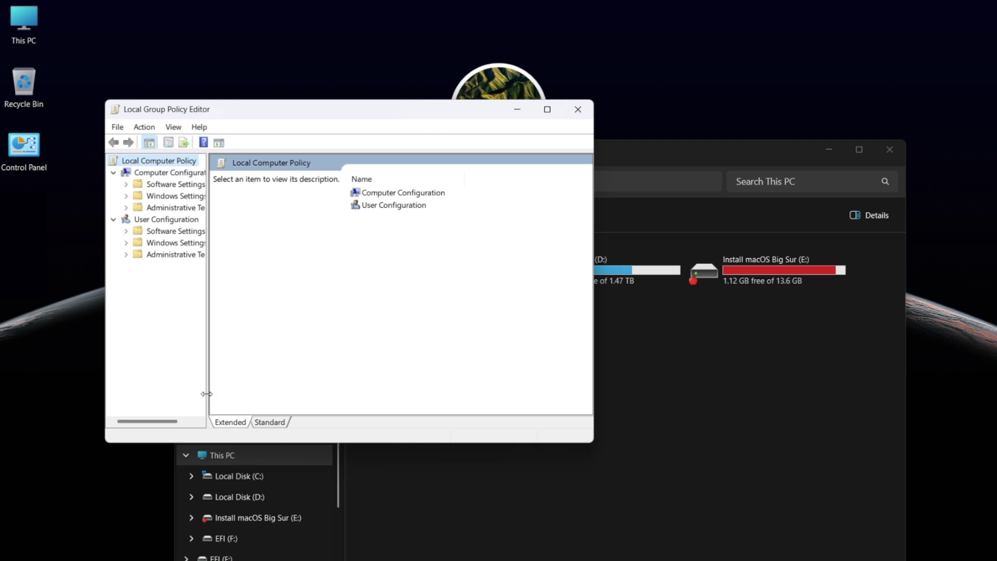
- Expand Computer Configuration > Windows Settings > Security Settings > Local Policies > Security Options
left_click_drag(207, 394, 252, 394)
left_click(126, 196)
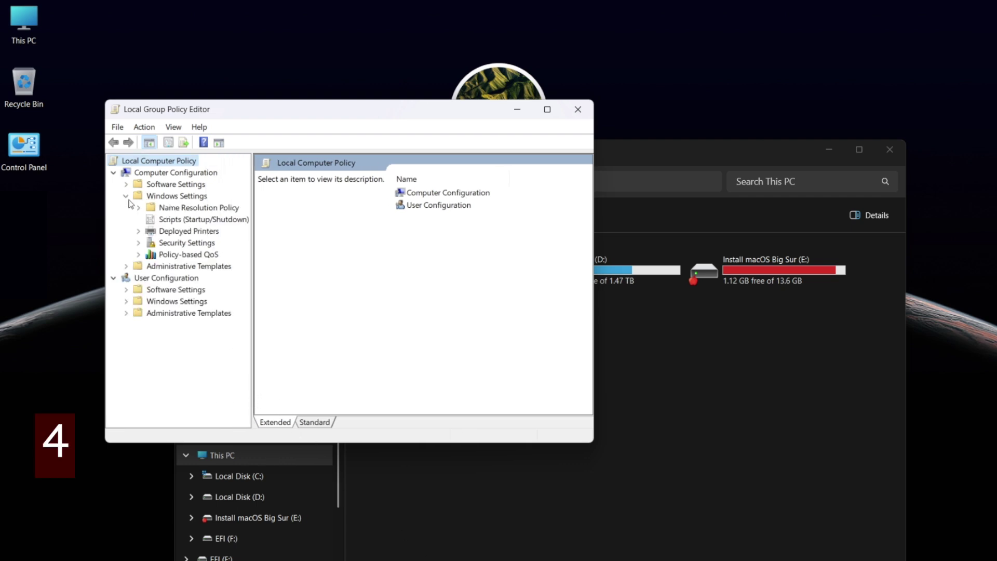
left_click(138, 242)
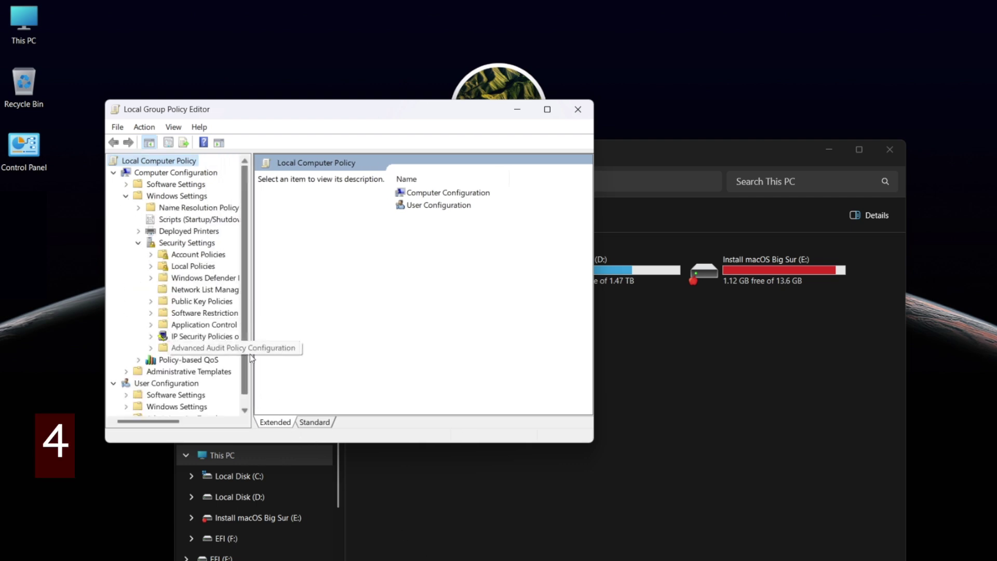
left_click_drag(250, 357, 303, 373)
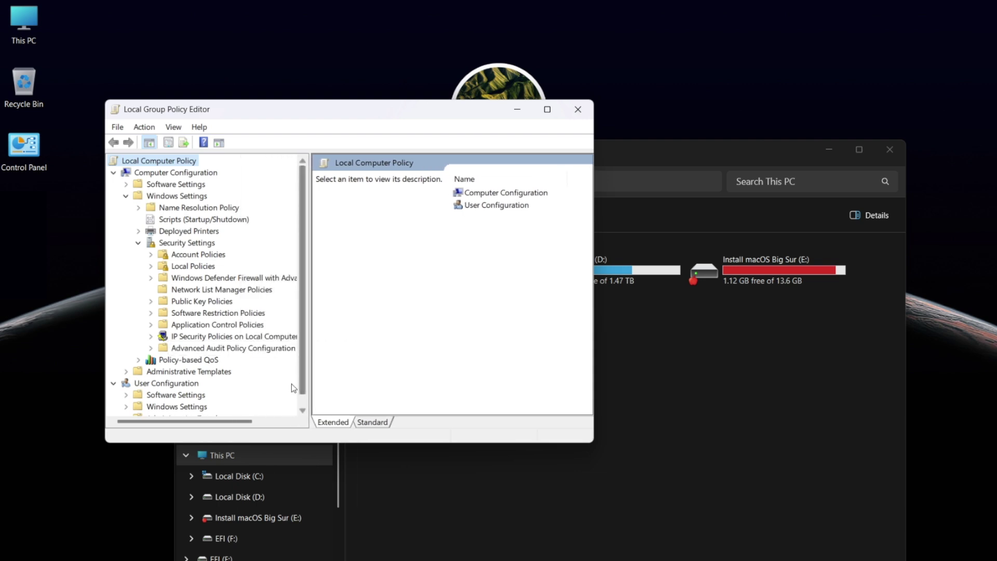
left_click(150, 266)
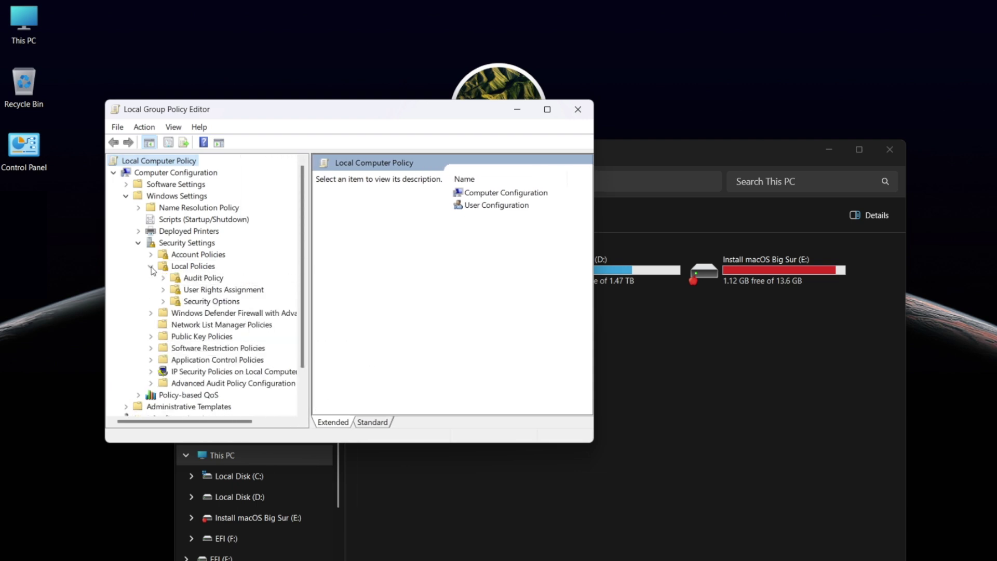
left_click(188, 302)
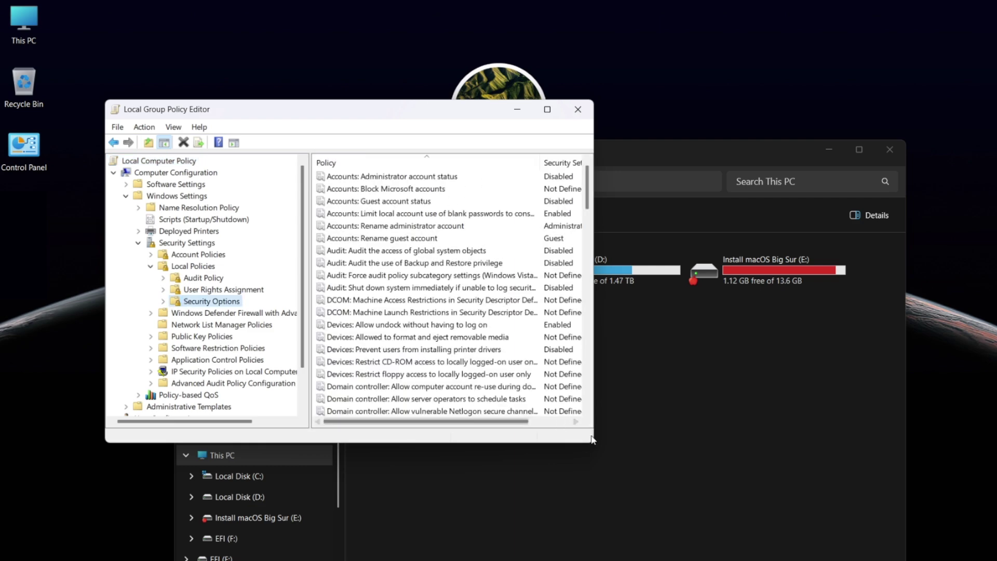
- Scroll to and open the UAC Admin Approval Mode policy for the built-in Administrator
left_click_drag(592, 443, 710, 523)
scroll(565, 425, "down", 13)
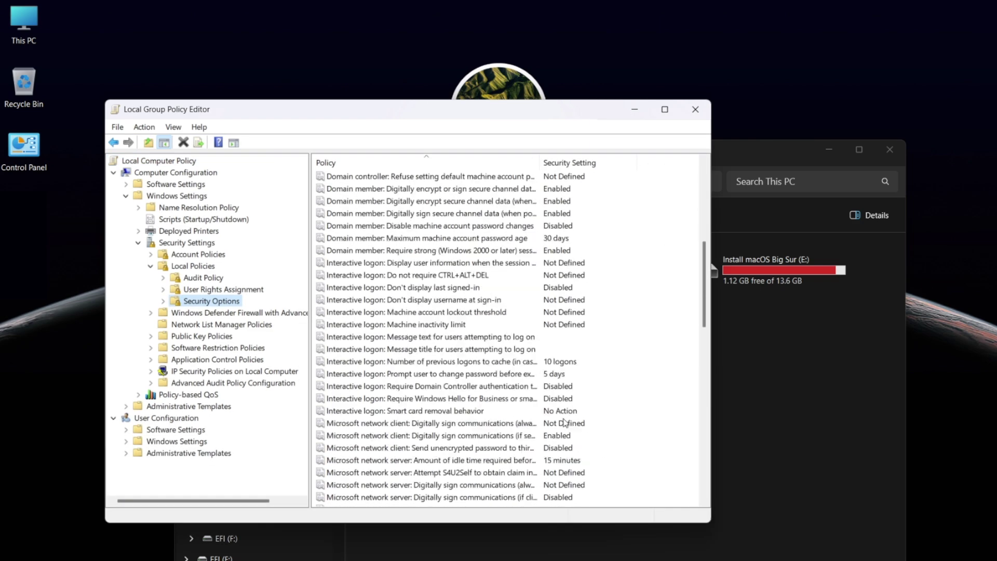
scroll(565, 425, "down", 12)
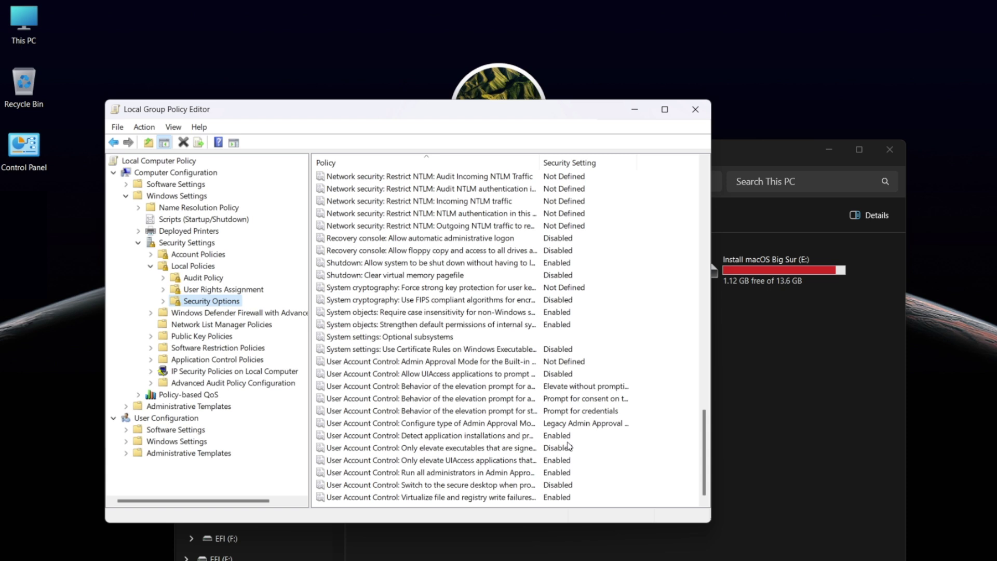
double_click(461, 362)
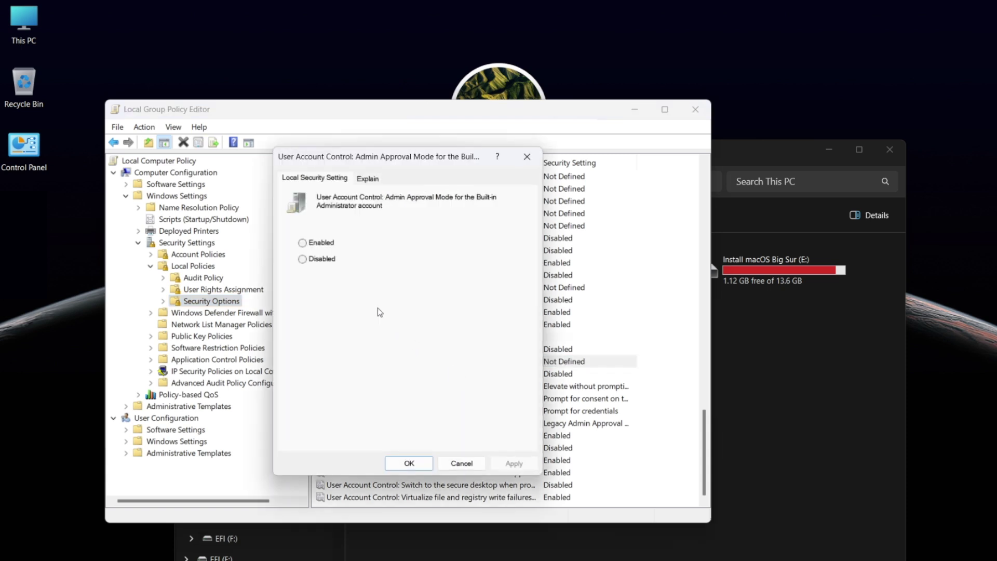
- Set both Admin Approval Mode policies to Disabled, then choose Restart Now to apply it
left_click(319, 259)
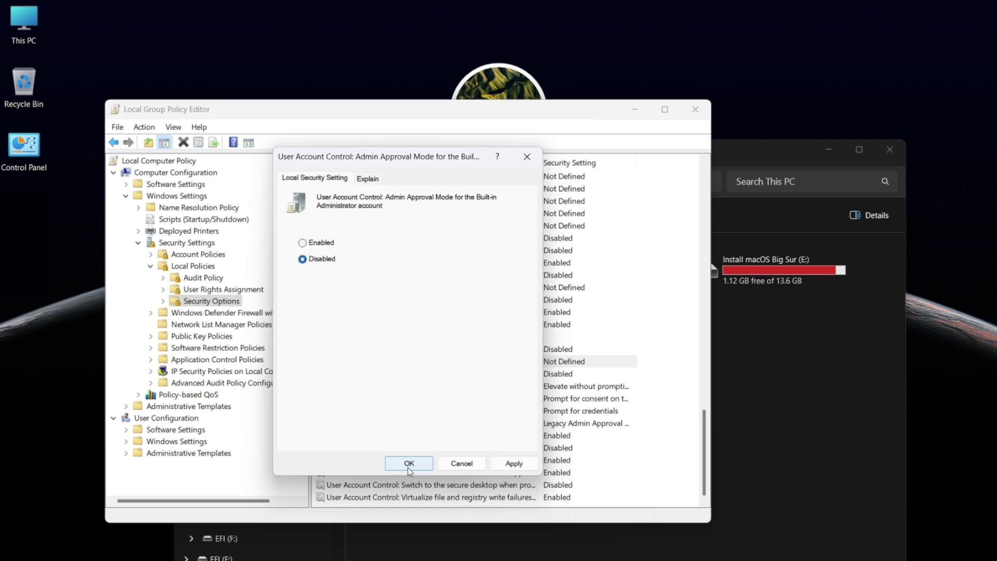
left_click(409, 463)
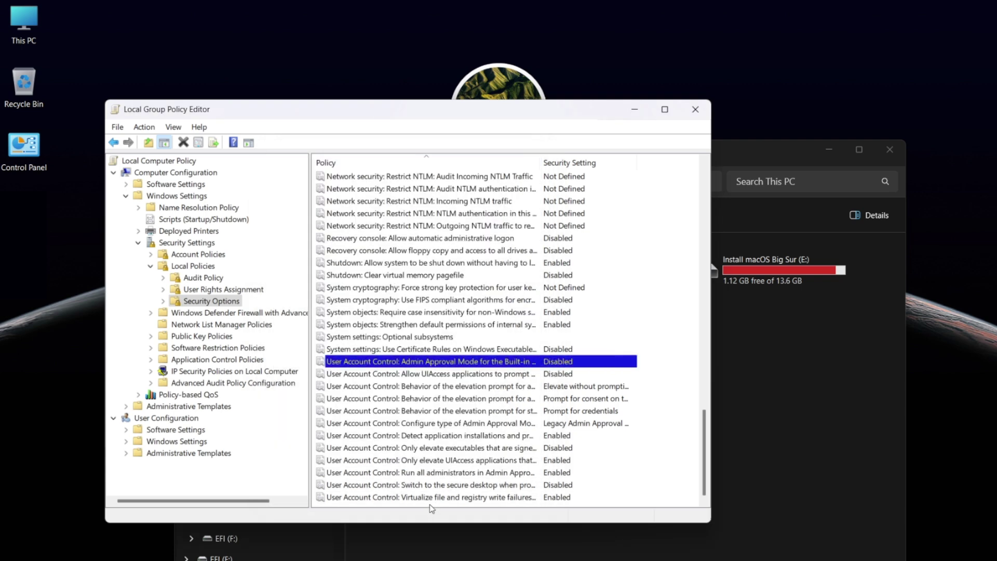
left_click(435, 477)
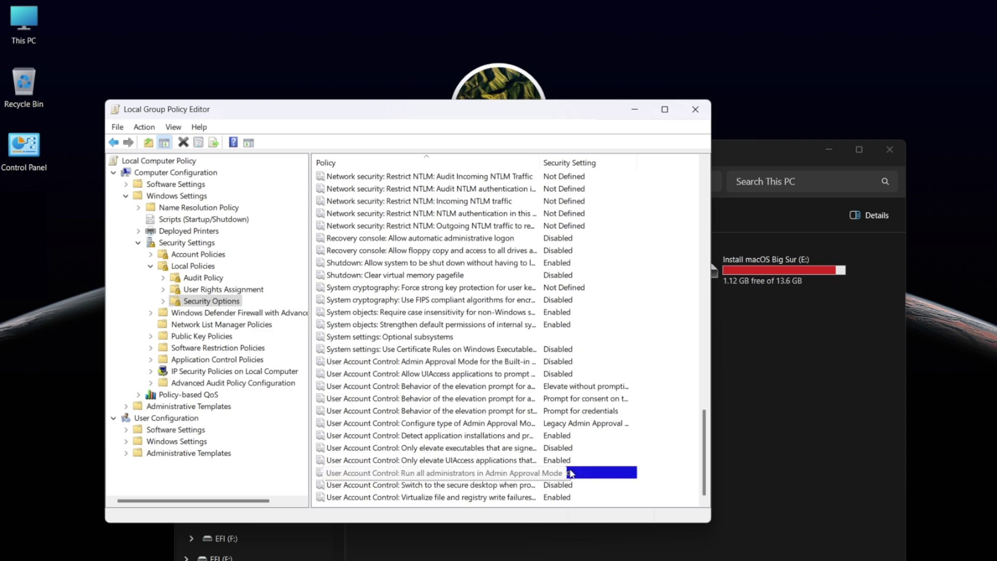
double_click(587, 475)
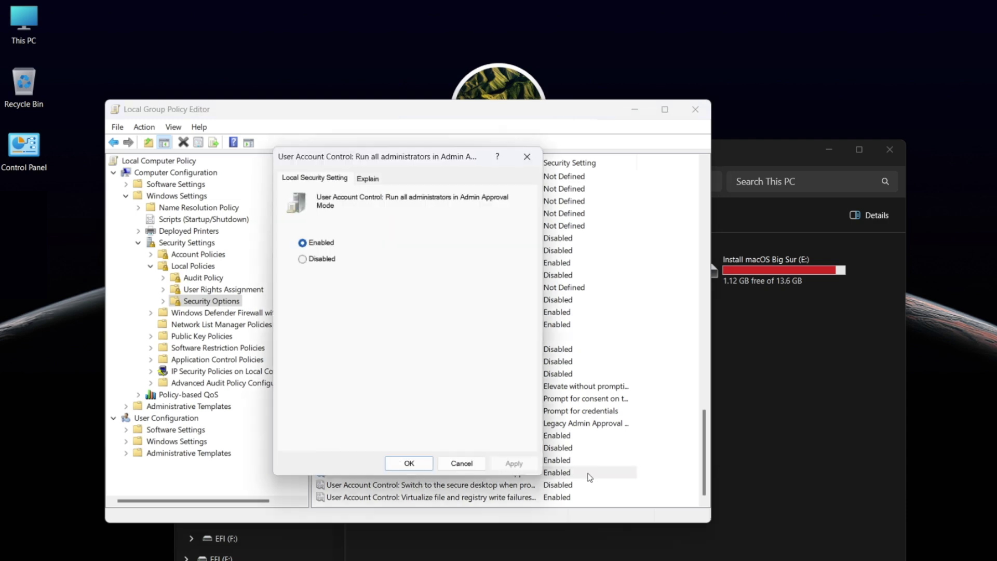
left_click(303, 259)
left_click(409, 463)
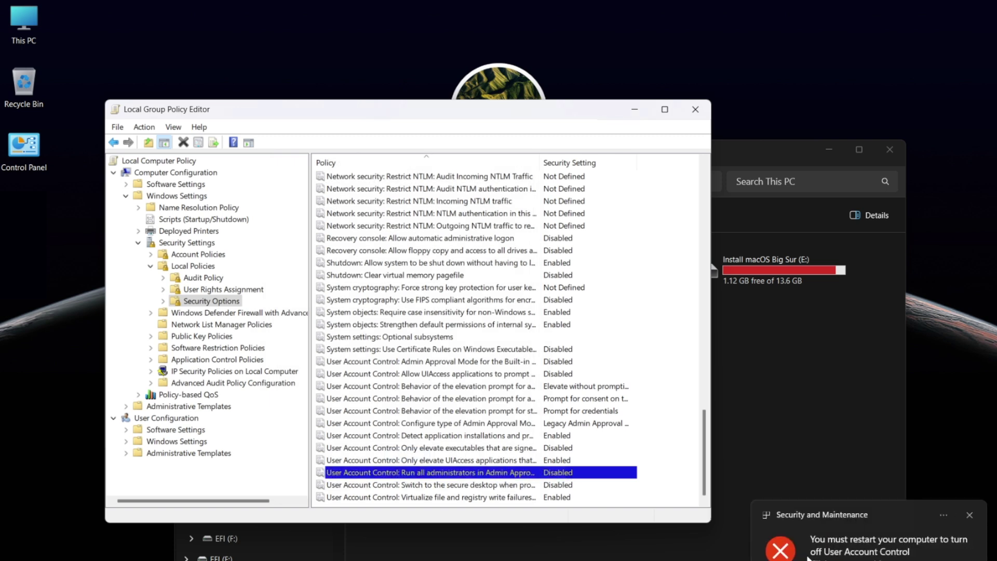
left_click(872, 557)
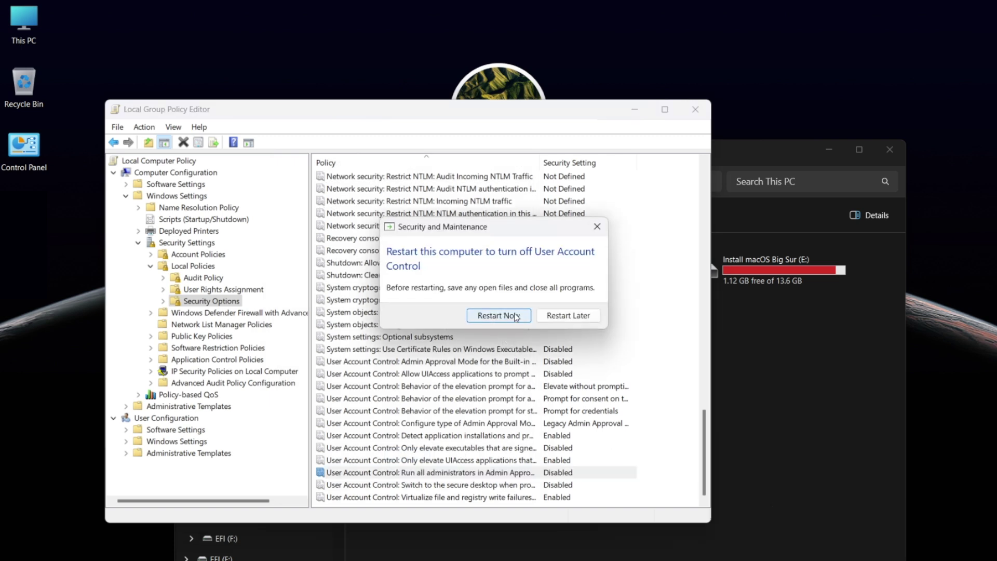
left_click(525, 318)
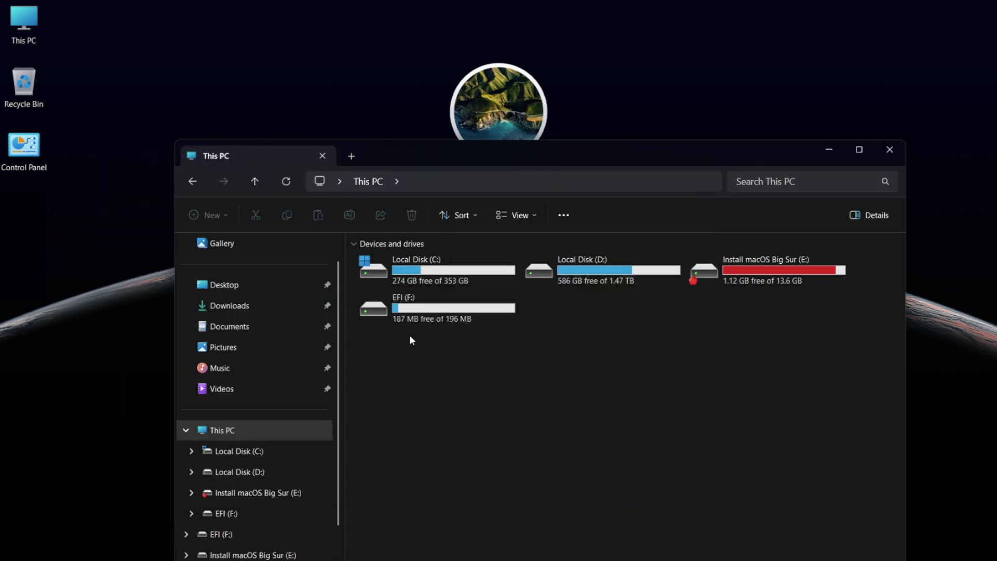
- Check the contents of EFI (F:) and Install macOS Big Sur (E:), returning to This PC after each
double_click(402, 312)
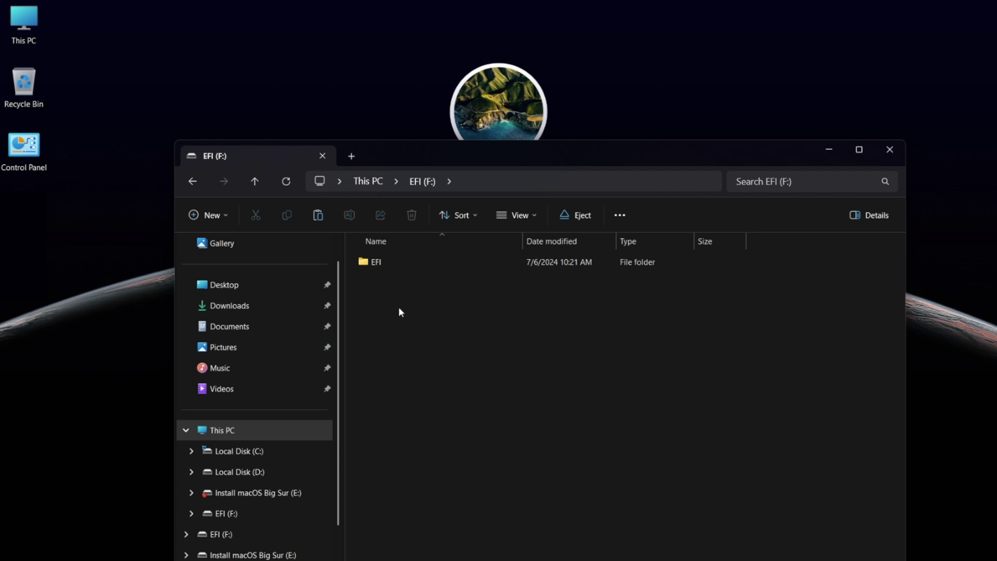
key("alt+Left")
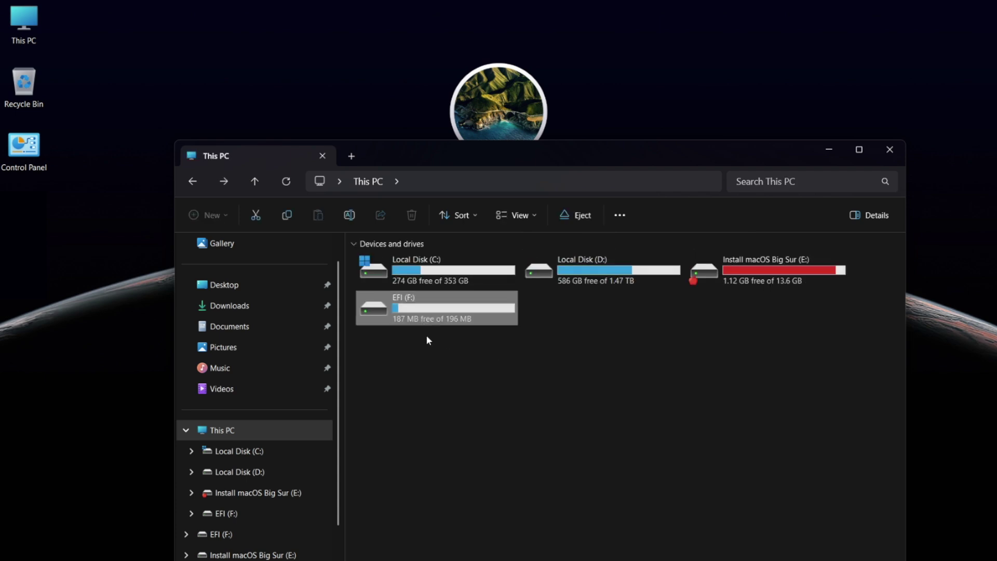
double_click(701, 271)
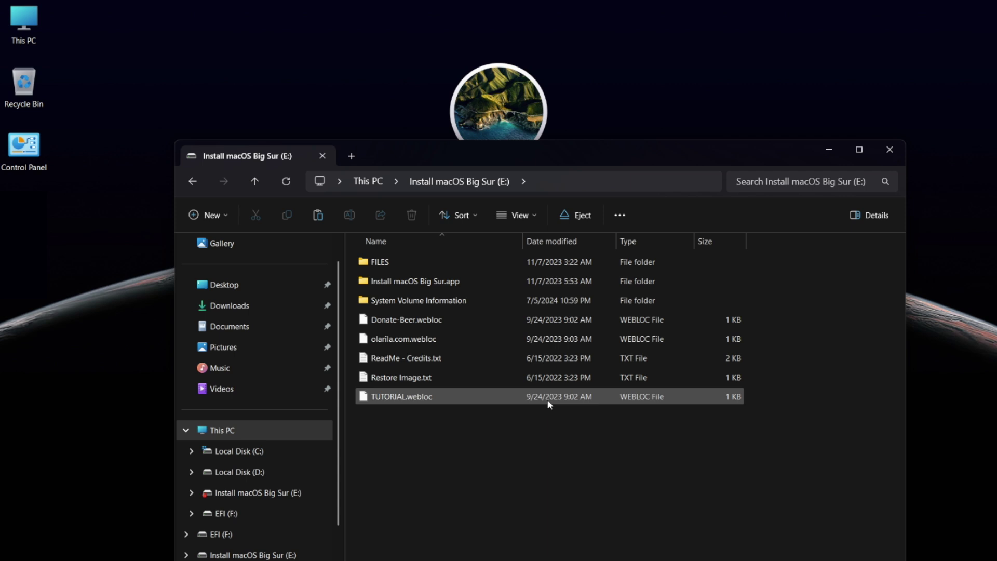
key("alt+Left")
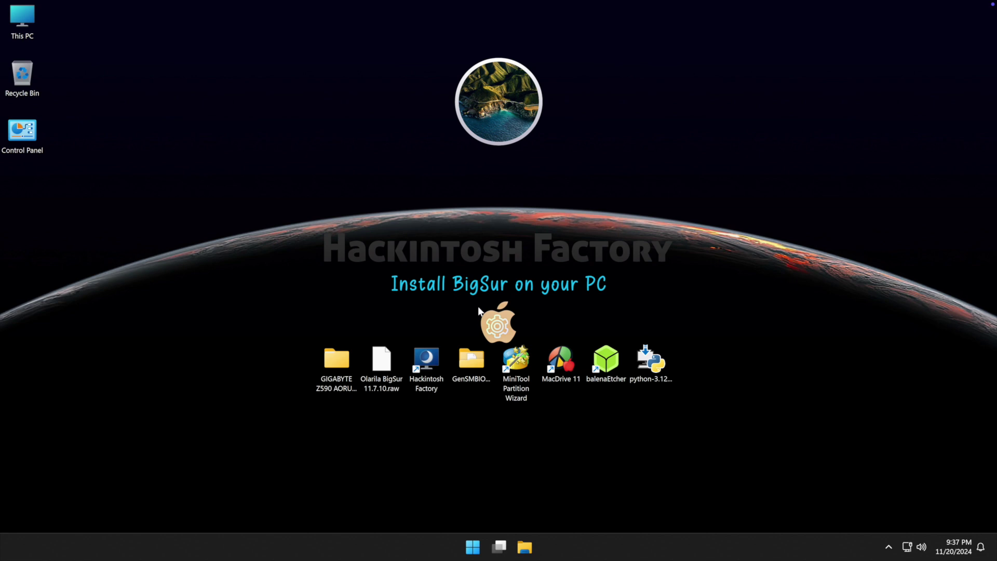
- Copy the EFI folder from the GIGABYTE Z590 AORUS ELITE AX i7-10700K RX 550 folder
left_click(343, 357)
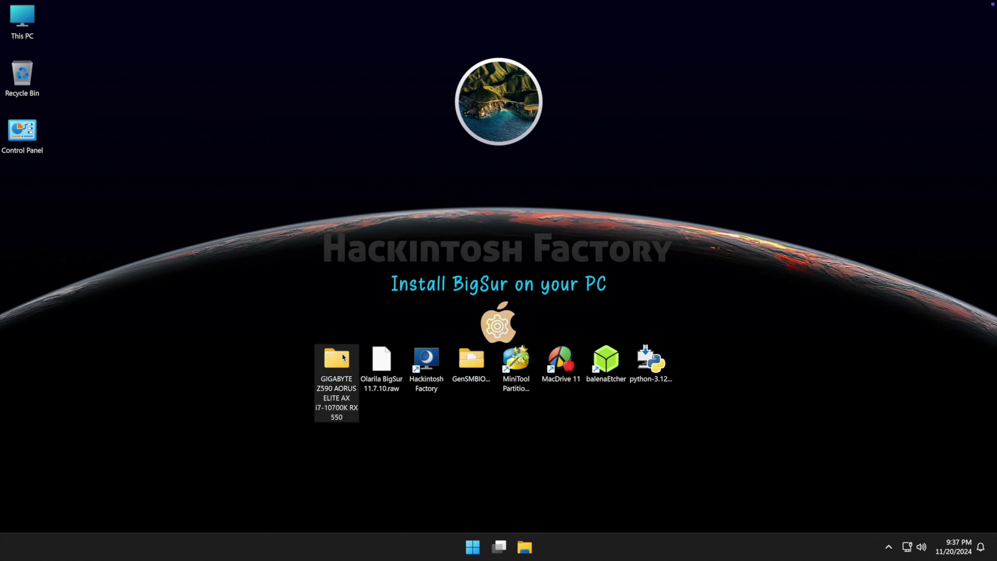
double_click(342, 359)
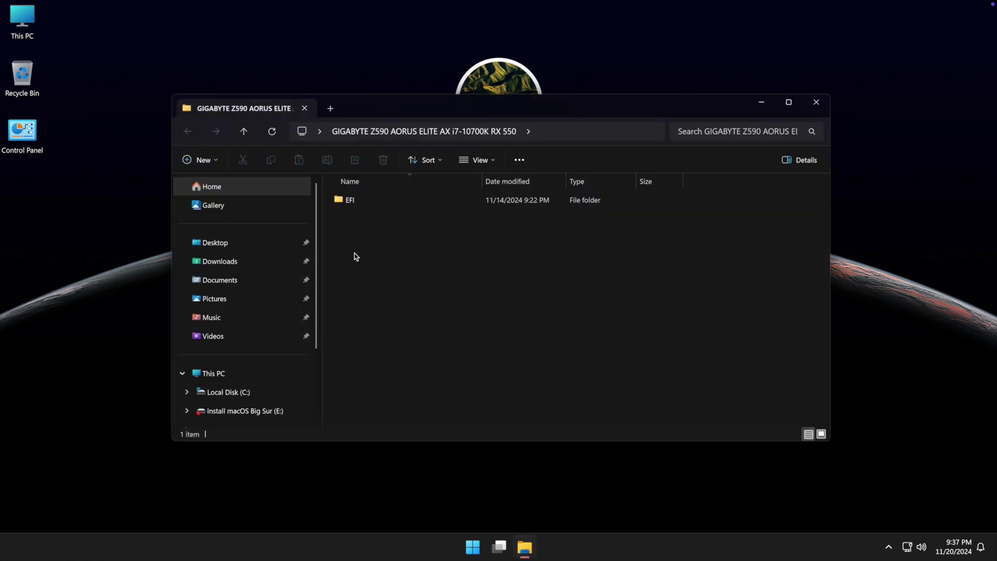
left_click(363, 206)
right_click(366, 200)
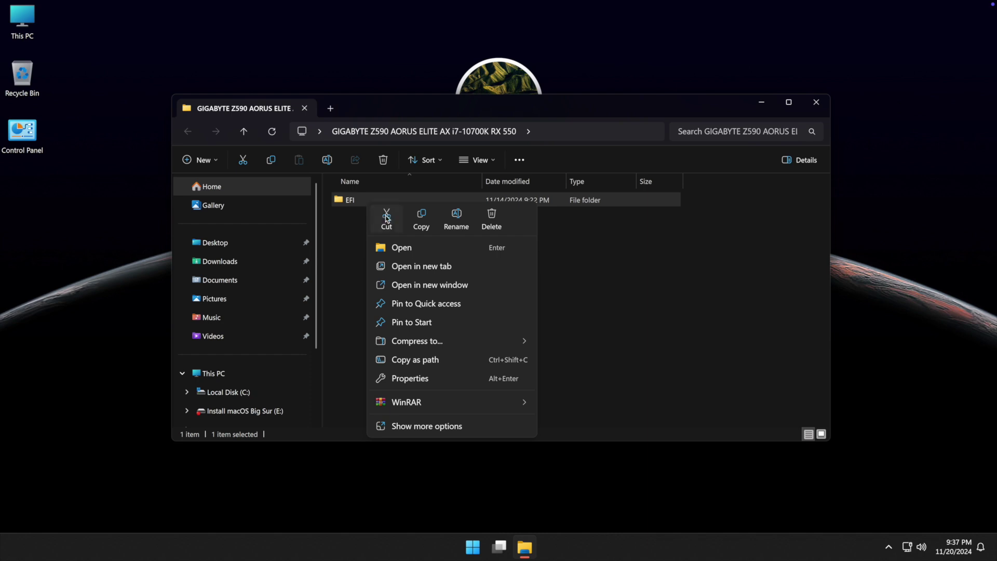
left_click(416, 224)
- Permanently delete the old EFI folder from the EFI (F:) drive
scroll(185, 315, "down", 2)
left_click(218, 352)
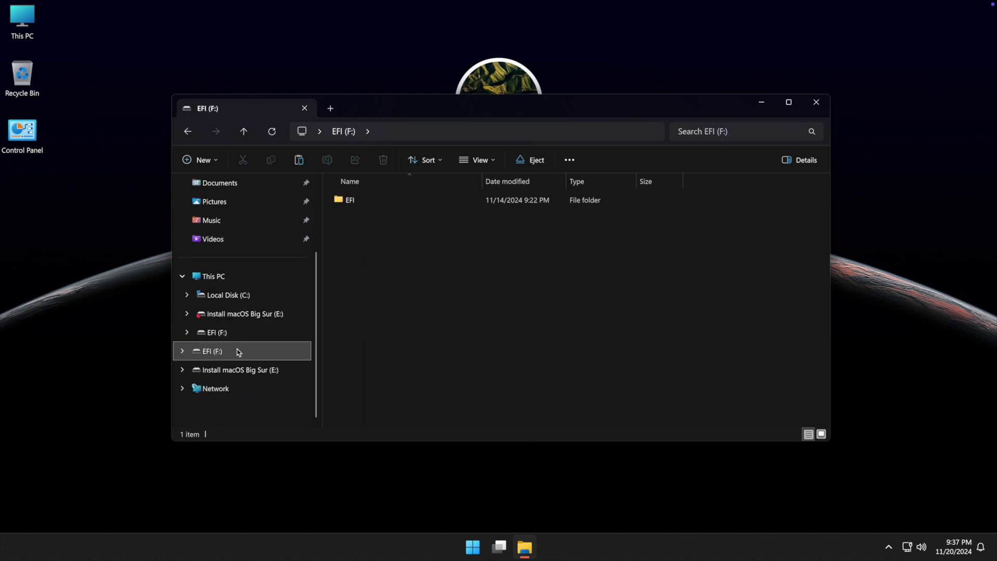
left_click(358, 202)
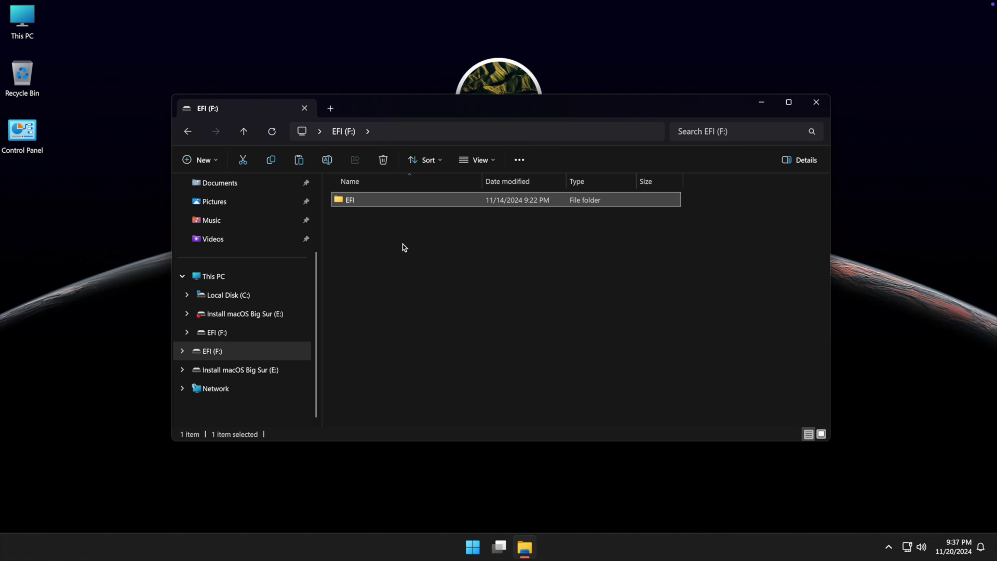
key("shift+Delete")
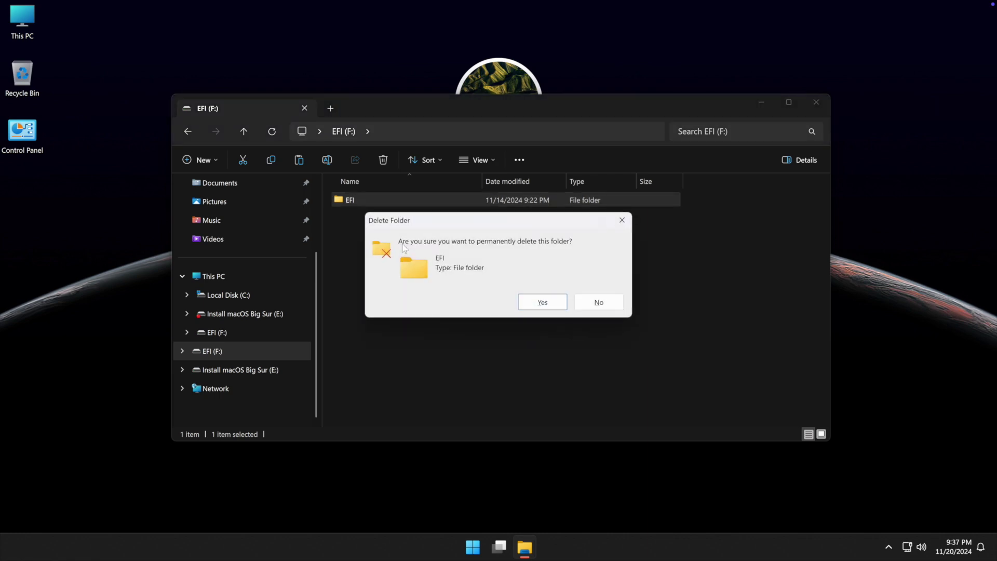
key("Return")
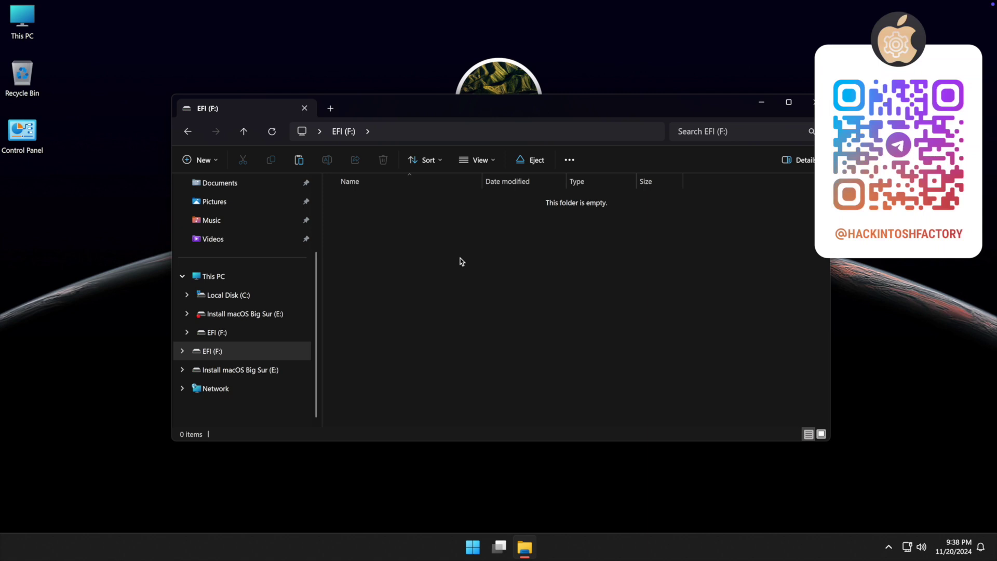
- Paste the copied EFI folder onto EFI (F:) and close the window
right_click(464, 271)
left_click(473, 278)
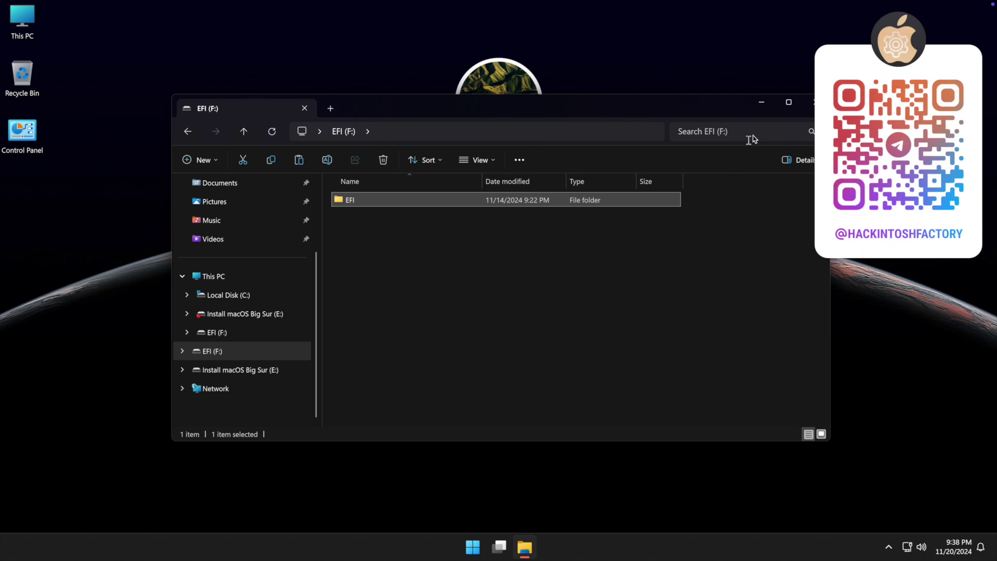
left_click(813, 103)
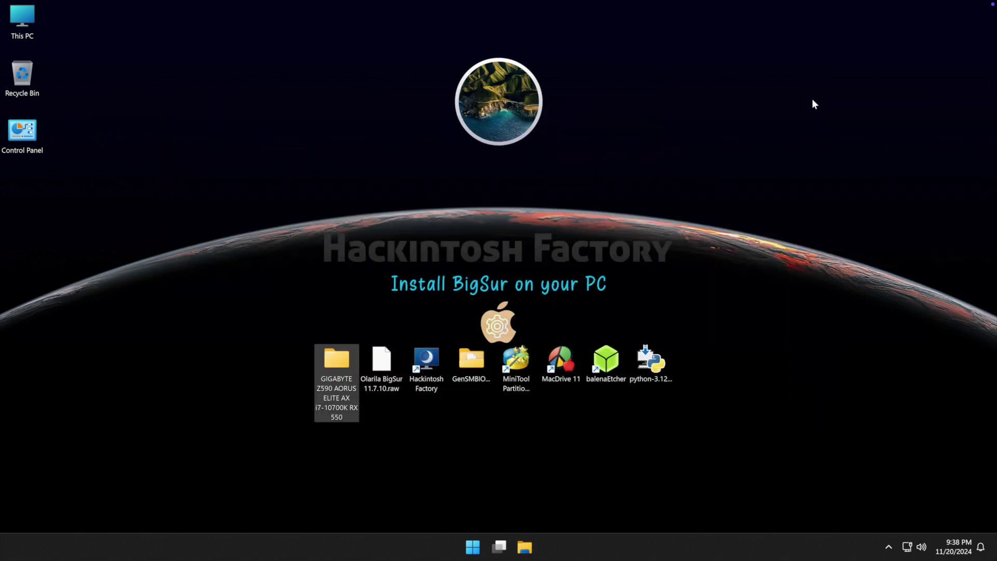
- Open the GenSMBIOS-master folder and run the GenSMBIOS batch file
left_click(808, 102)
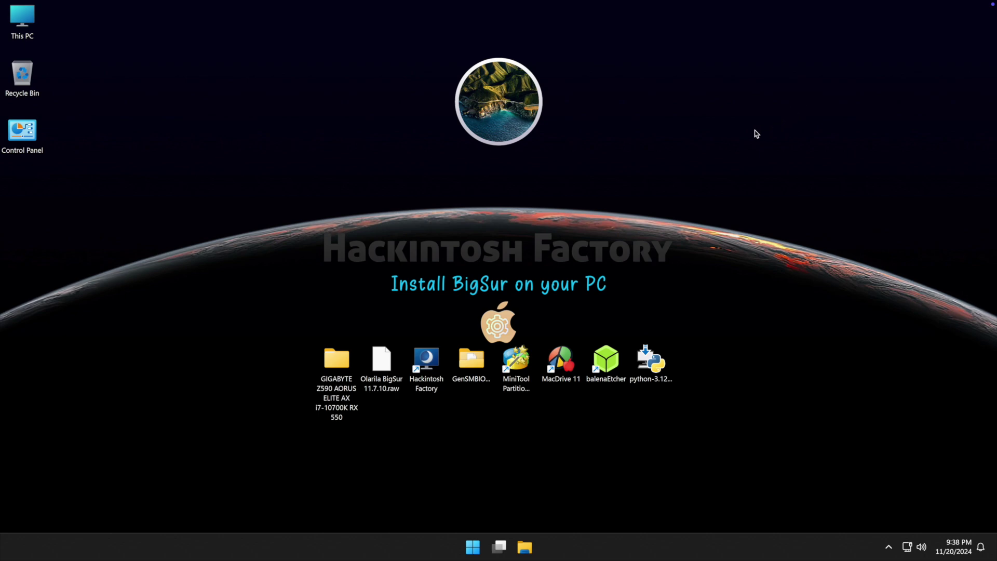
left_click(469, 362)
double_click(472, 358)
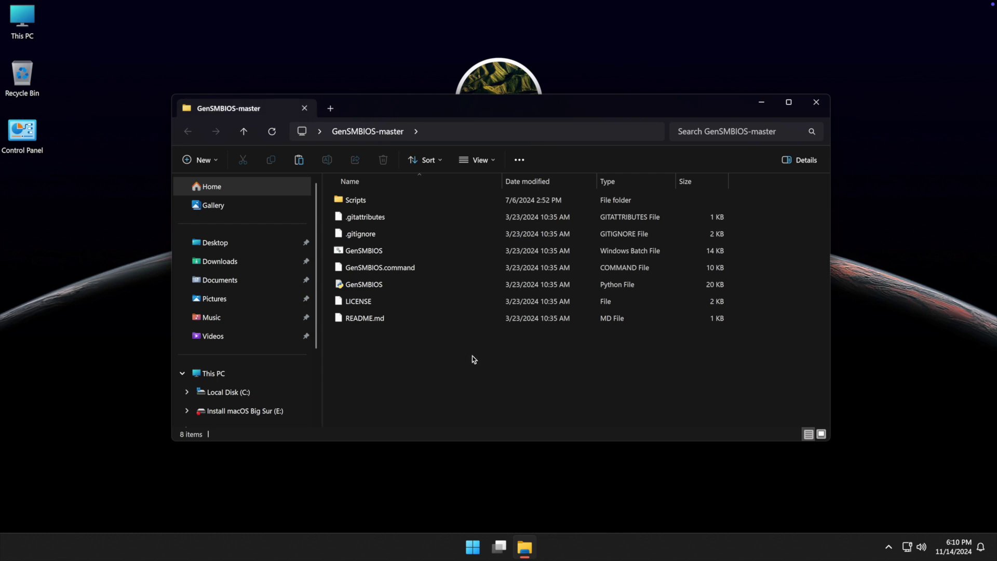
left_click(403, 255)
double_click(403, 255)
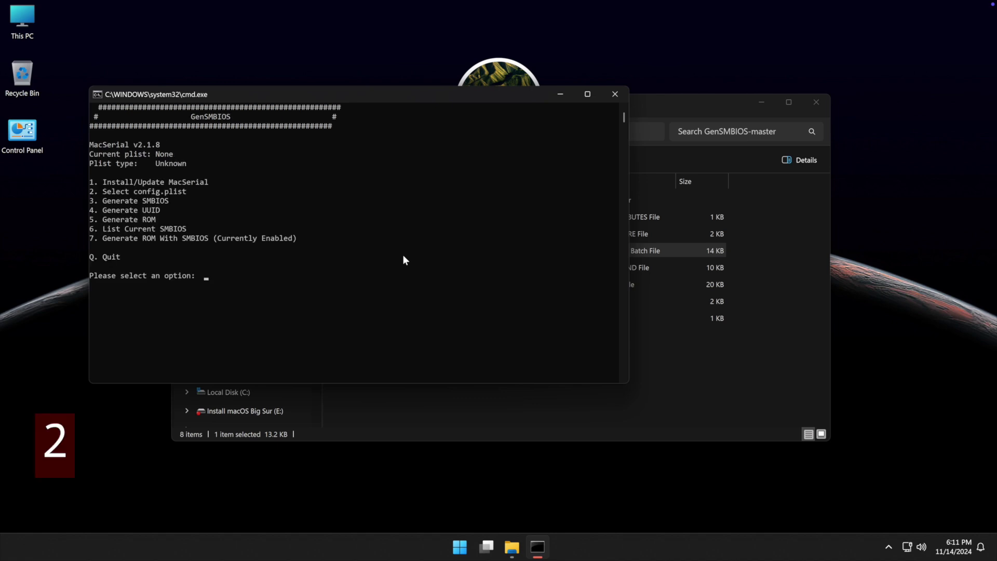
- Install or update MacSerial with option 1, then start plist selection
type("1")
key("Return")
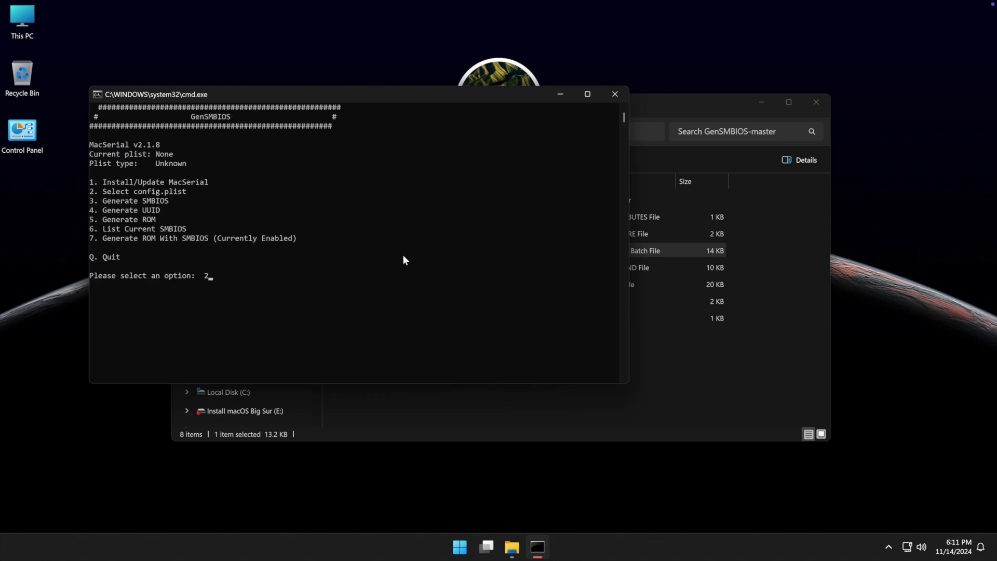
key("Return")
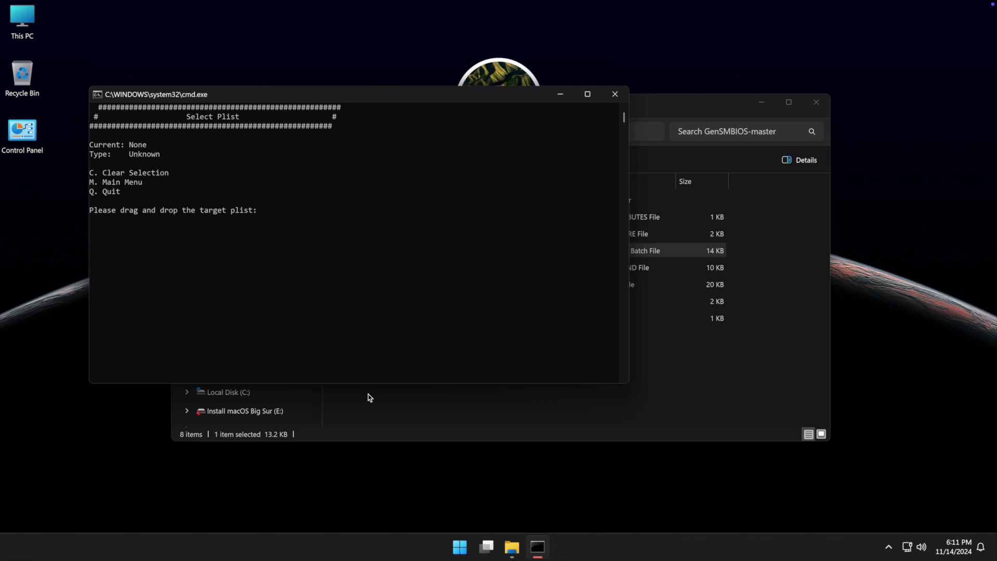
- Drag F:\EFI\OC\config.plist into the GenSMBIOS prompt and confirm it as the target plist
left_click(367, 396)
scroll(300, 392, "down", 3)
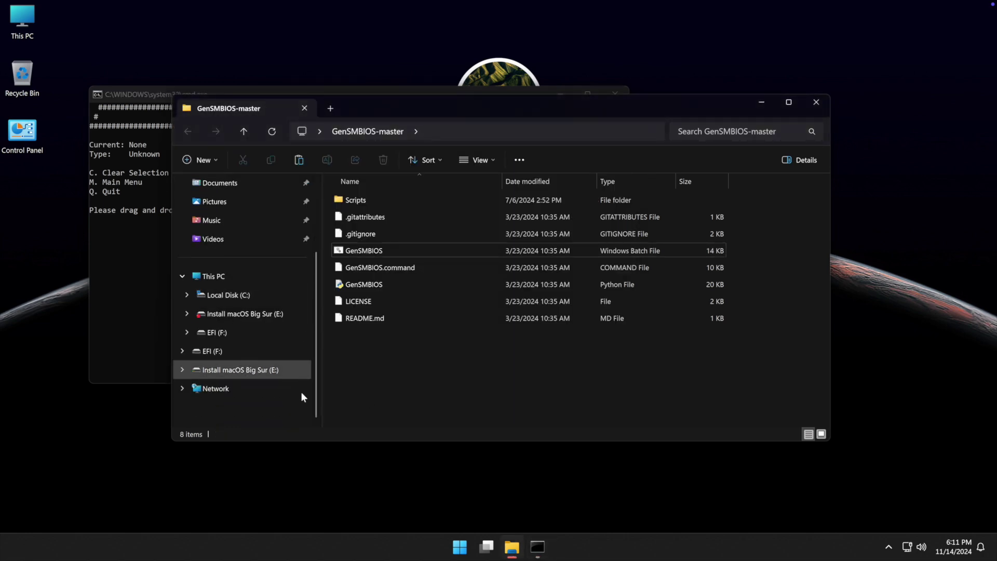
left_click(211, 352)
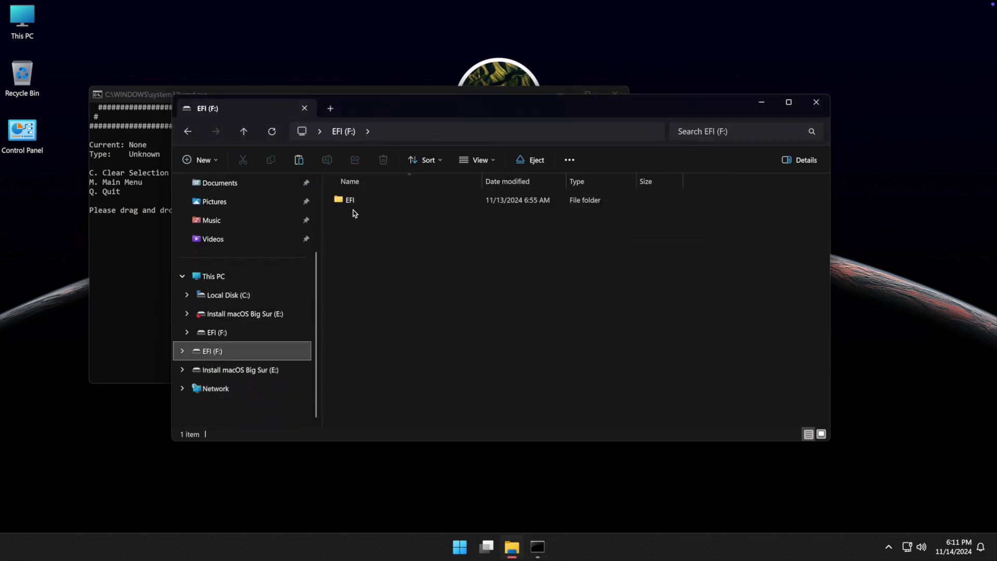
double_click(352, 202)
double_click(353, 214)
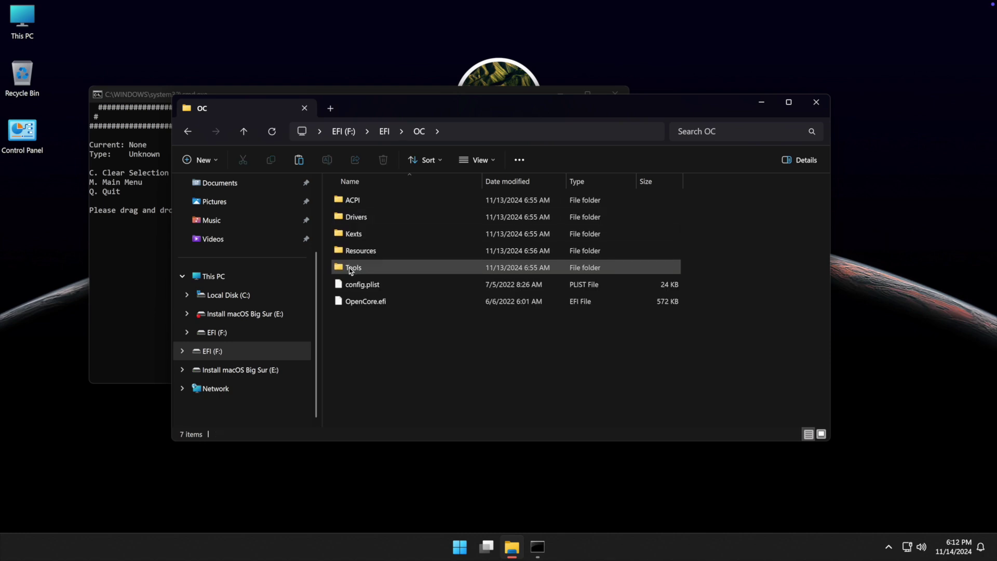
left_click_drag(351, 287, 152, 321)
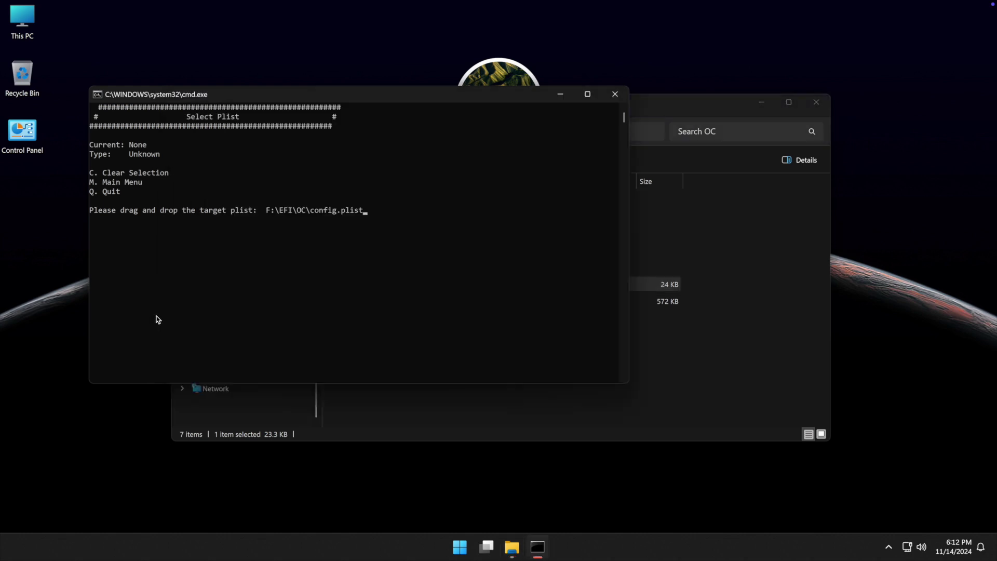
key("Return")
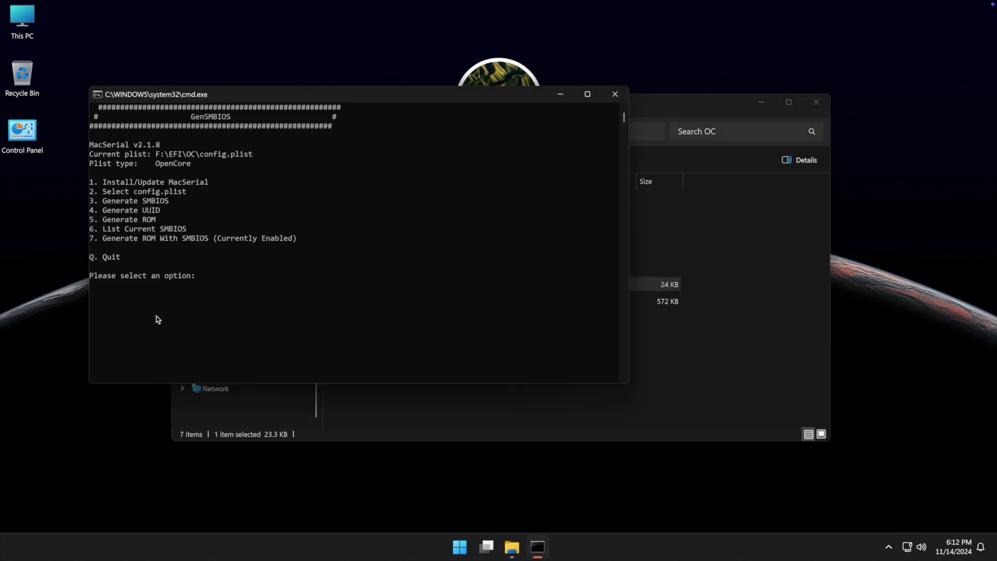
- Generate an iMac17,1 SMBIOS into config.plist with option 3
type("3")
key("Return")
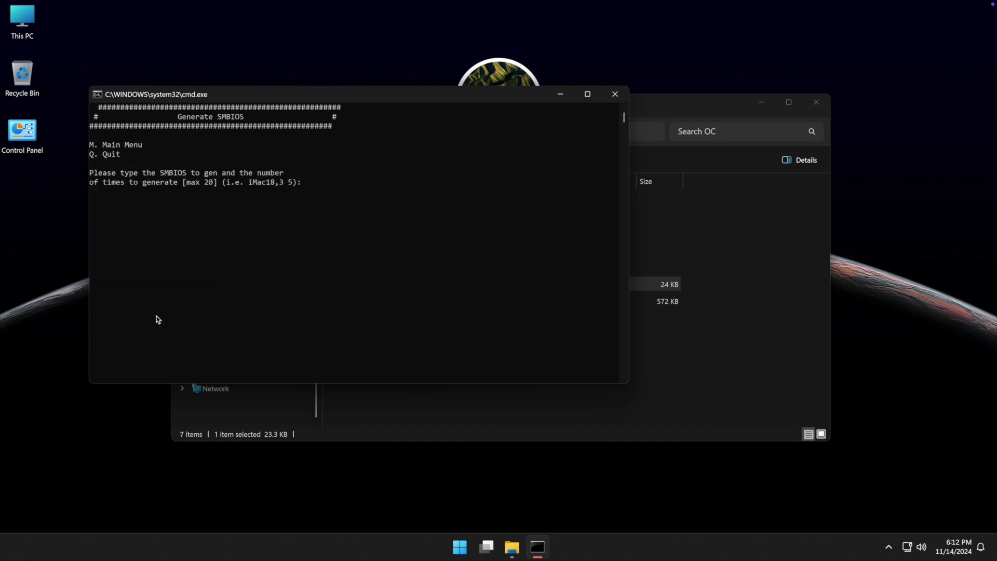
type("iMac17,1")
key("Return")
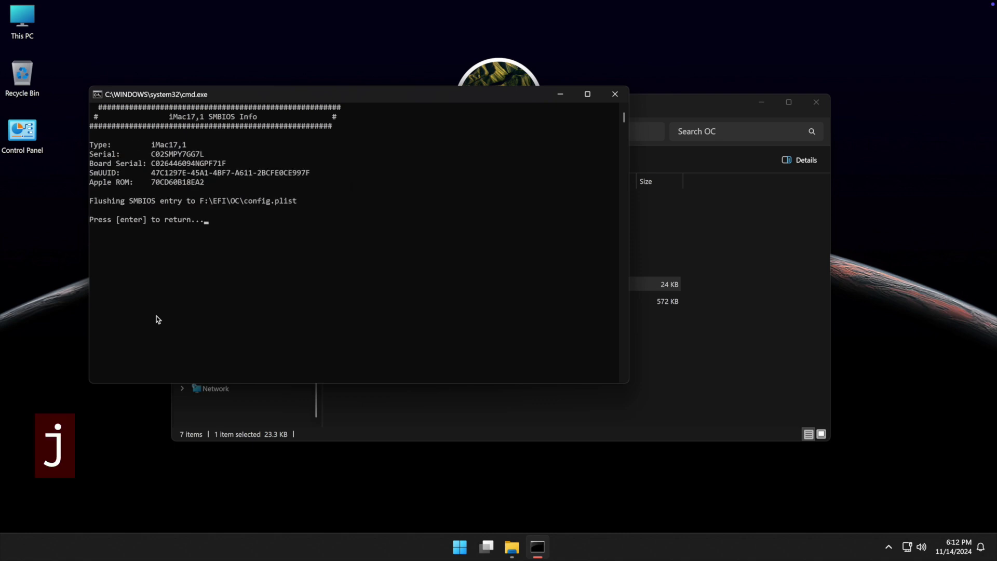
key("Return")
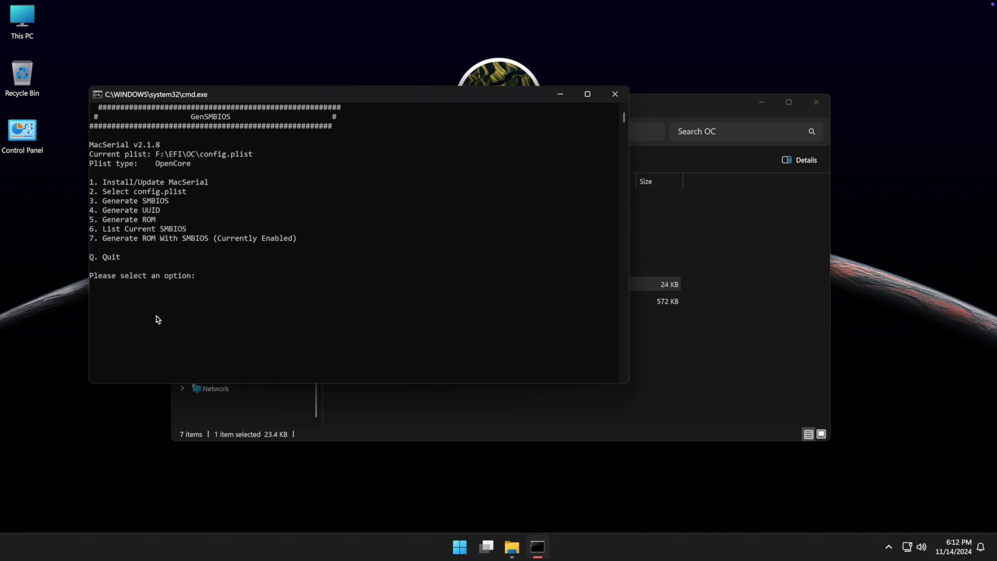
- Generate a new UUID and a ROM value, then quit GenSMBIOS with q
key("Return")
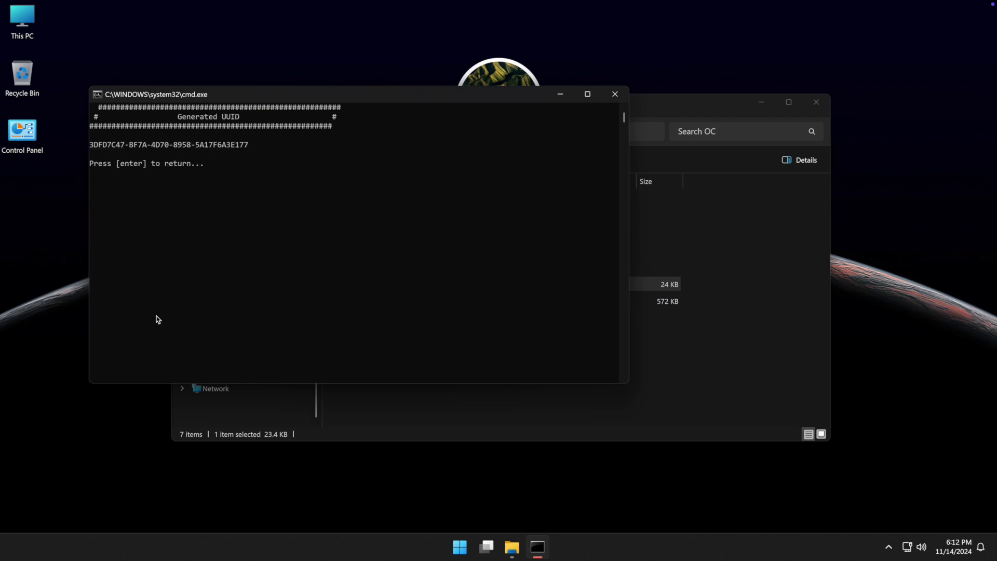
key("Return")
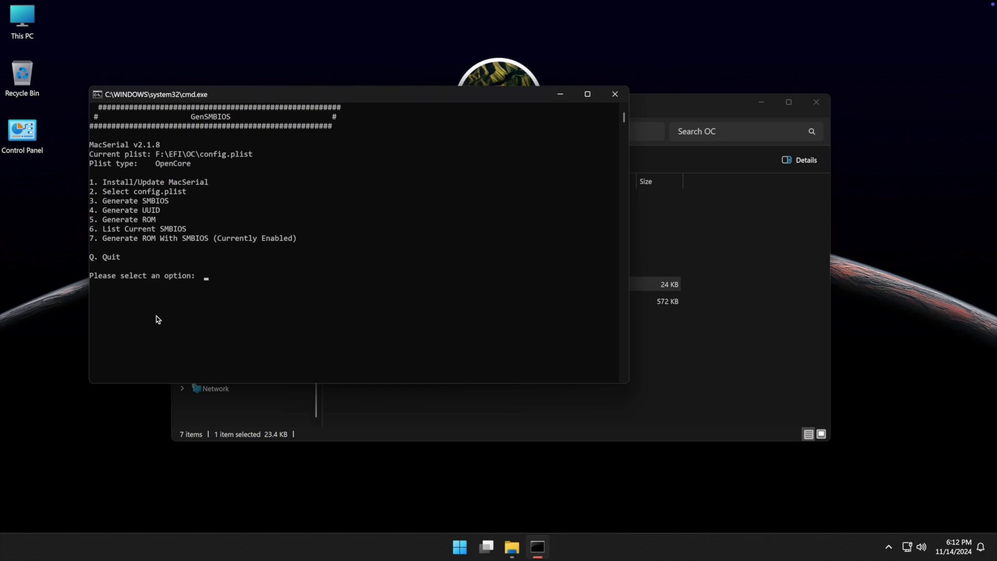
type("5")
key("Return")
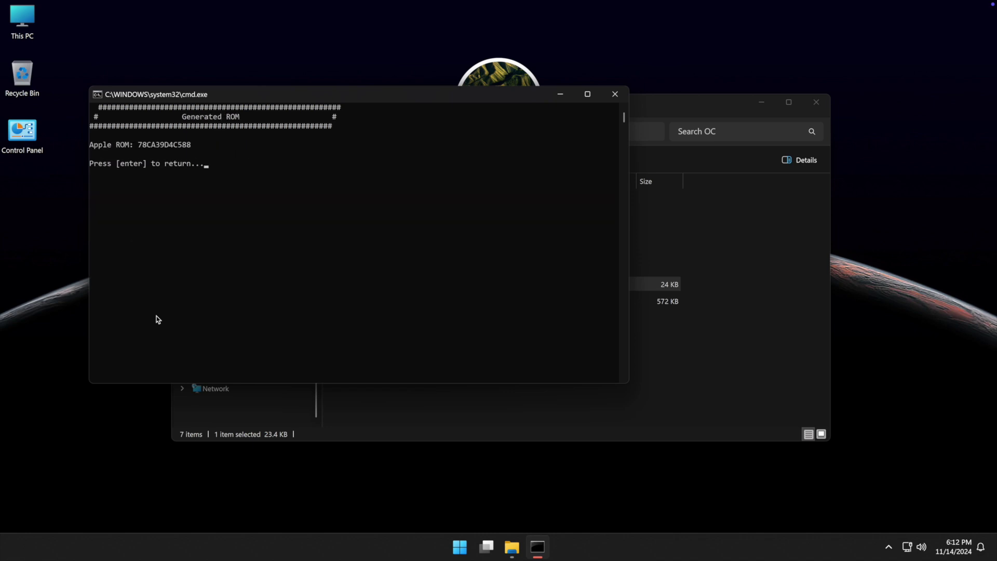
key("Return")
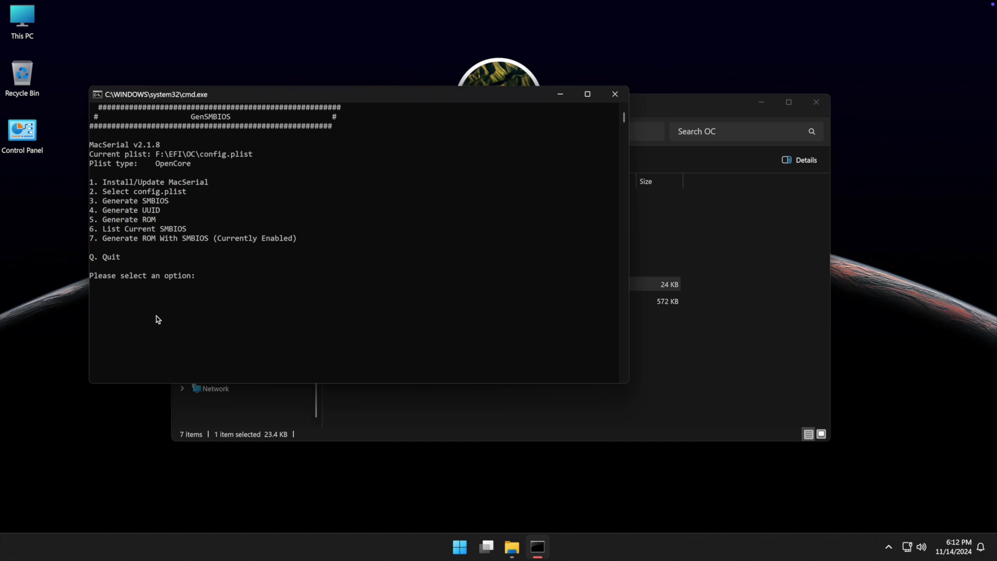
type("q")
key("Return")
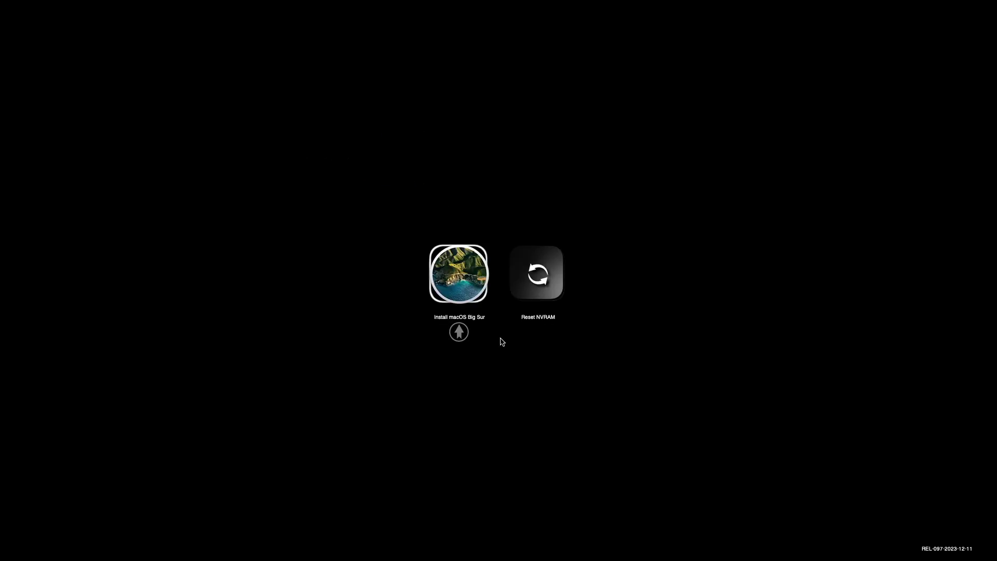
- Start the Install macOS Big Sur entry from the OpenCore picker
key("Return")
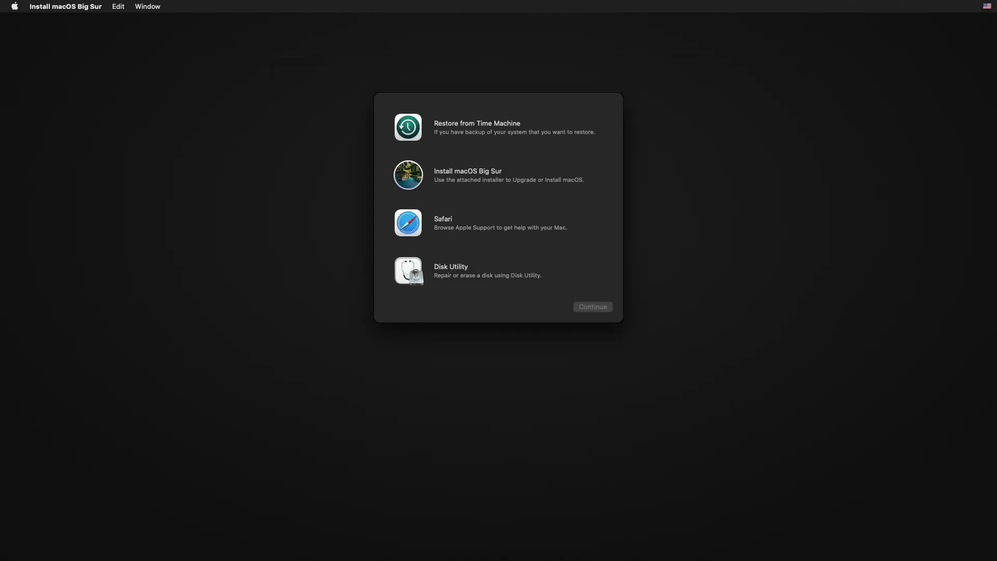
- Launch Disk Utility from the recovery options and show all devices in the sidebar
left_click(496, 270)
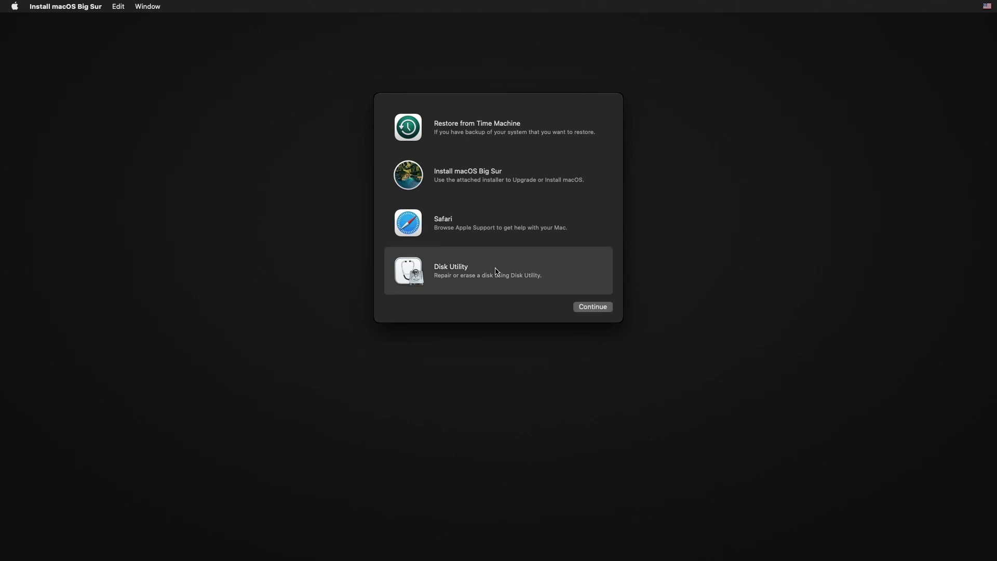
left_click(592, 307)
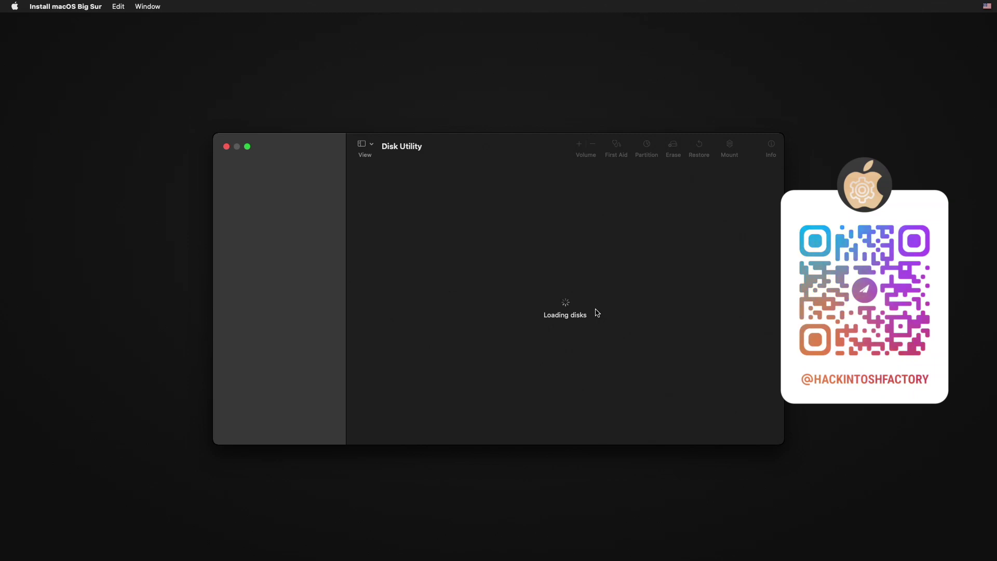
left_click(364, 146)
left_click(366, 188)
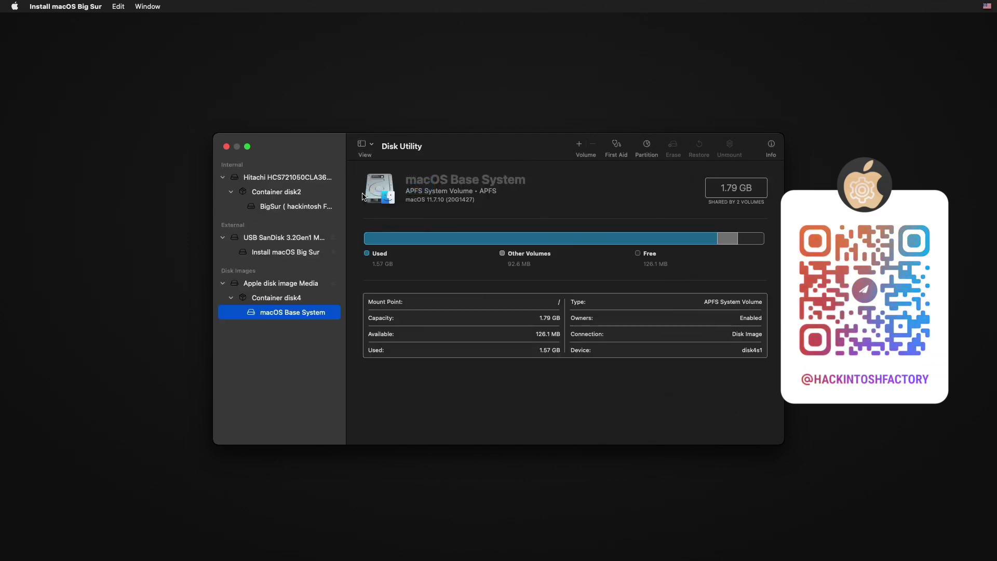
- Start erasing the Hitachi internal disk, renaming it 'BigSur' as APFS with GUID Partition Map
left_click(315, 179)
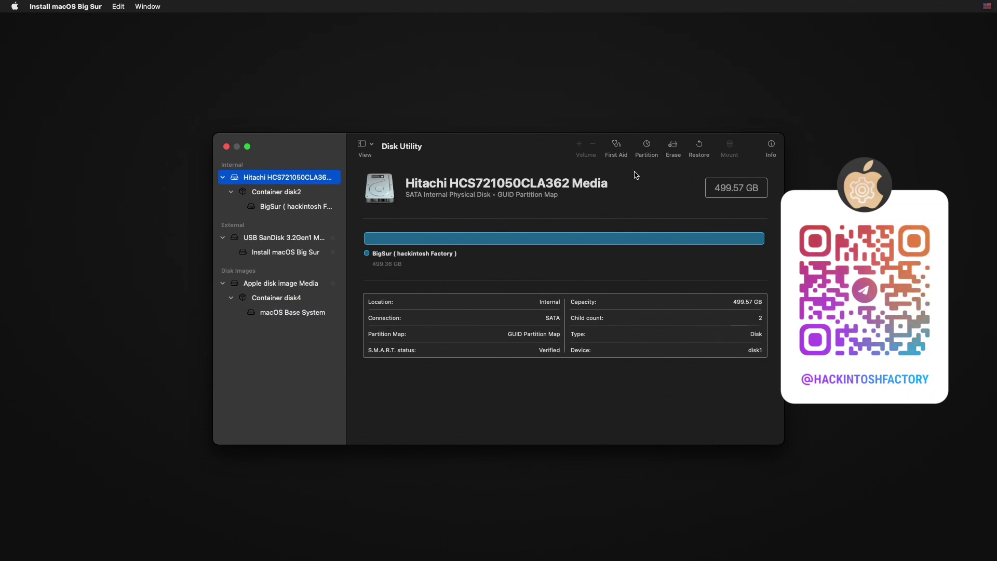
left_click(673, 147)
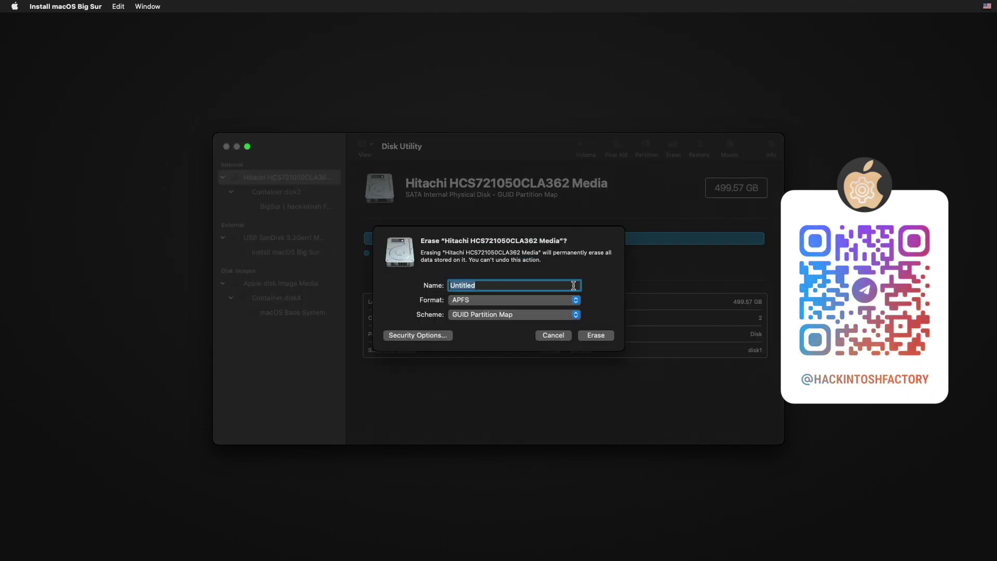
key("BackSpace")
type("B")
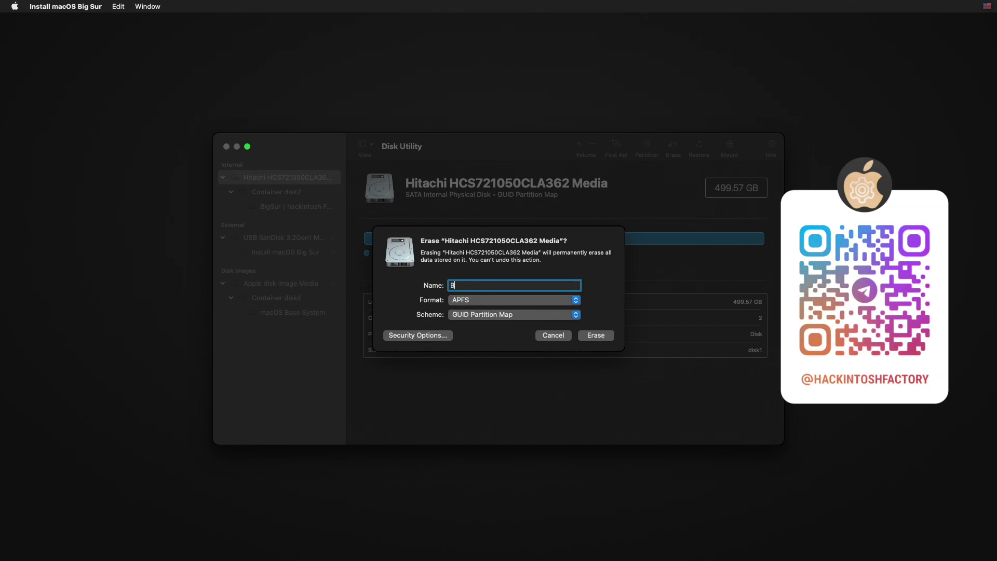
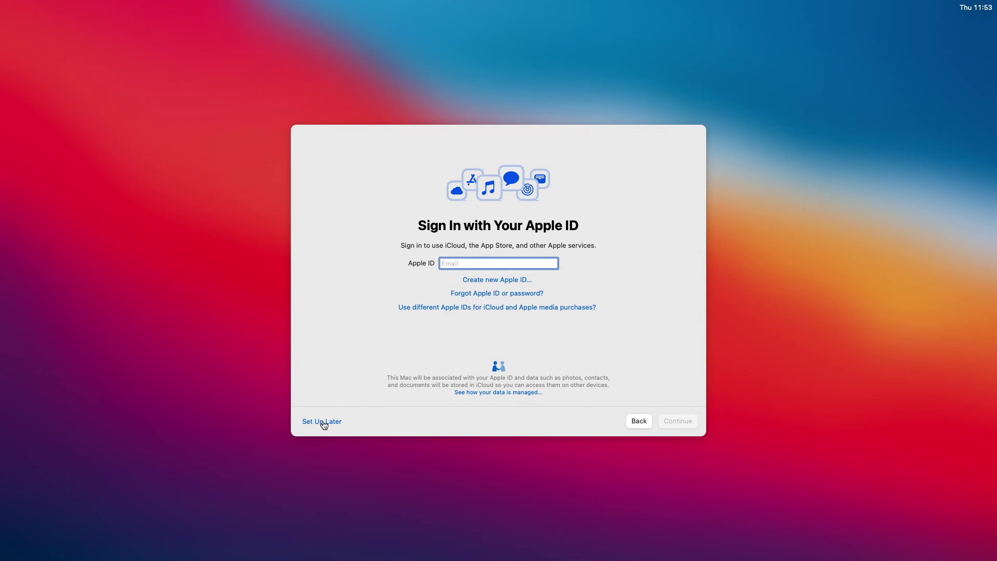
- Skip Apple ID sign-in and agree to the macOS software license terms
left_click(322, 422)
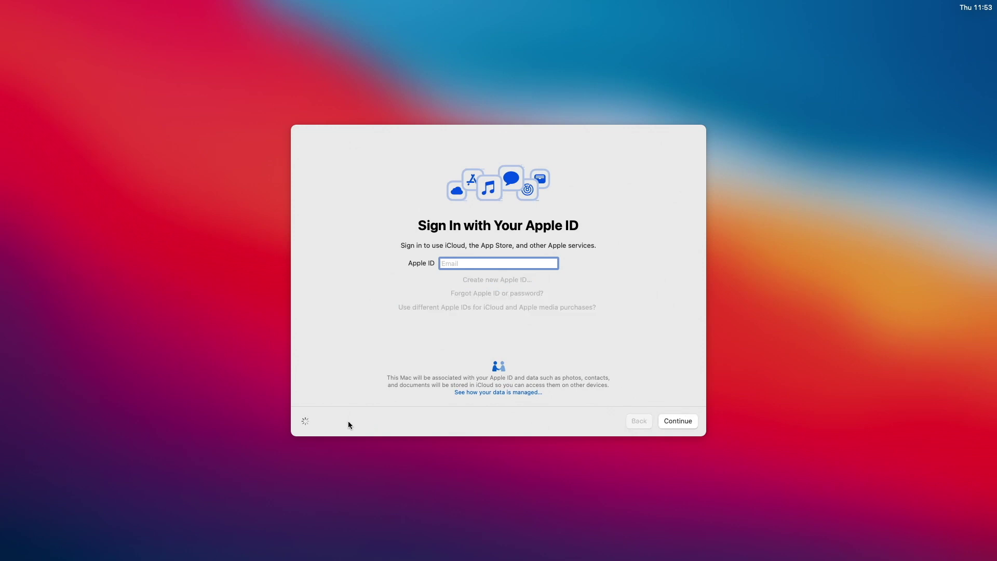
left_click(535, 330)
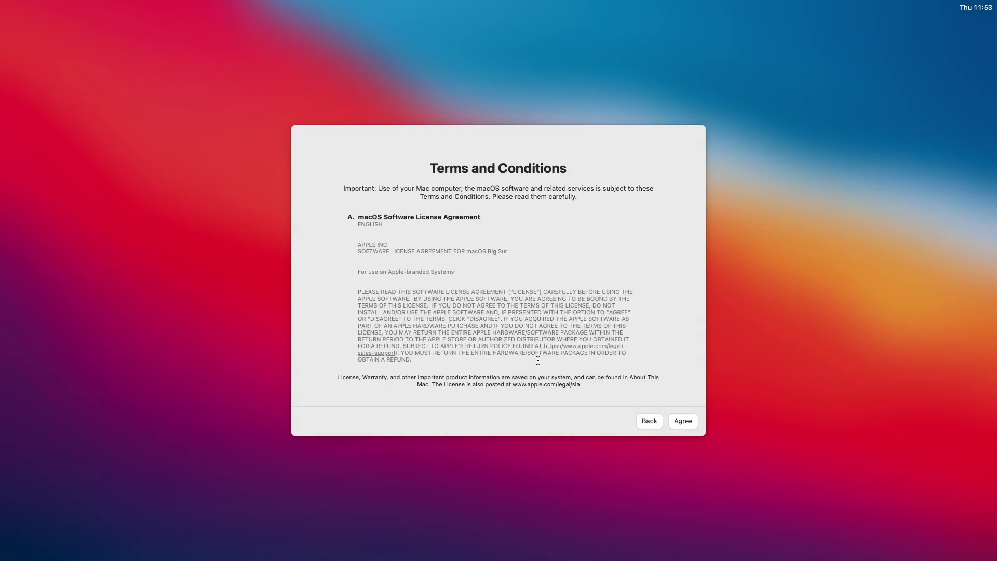
left_click(687, 422)
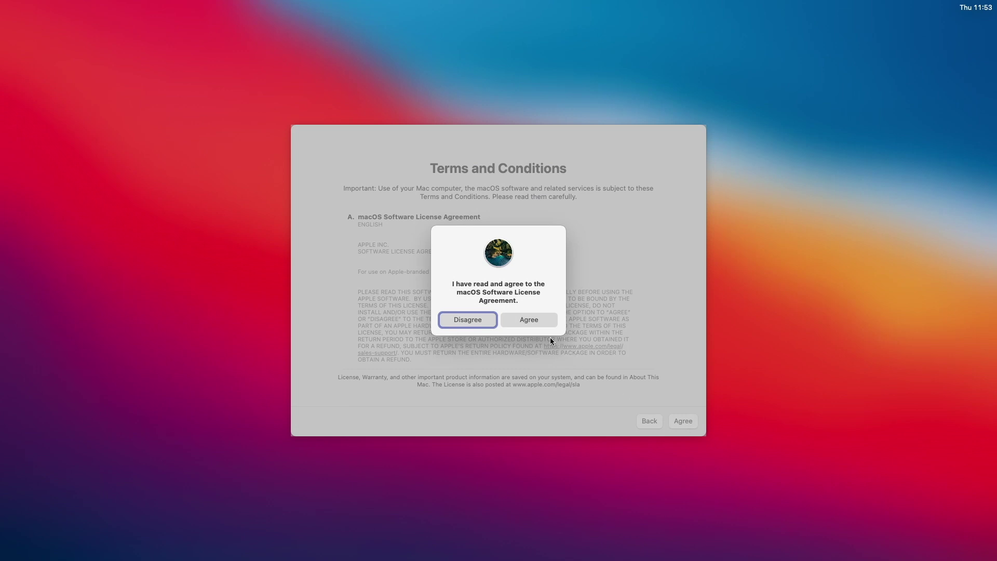
left_click(538, 318)
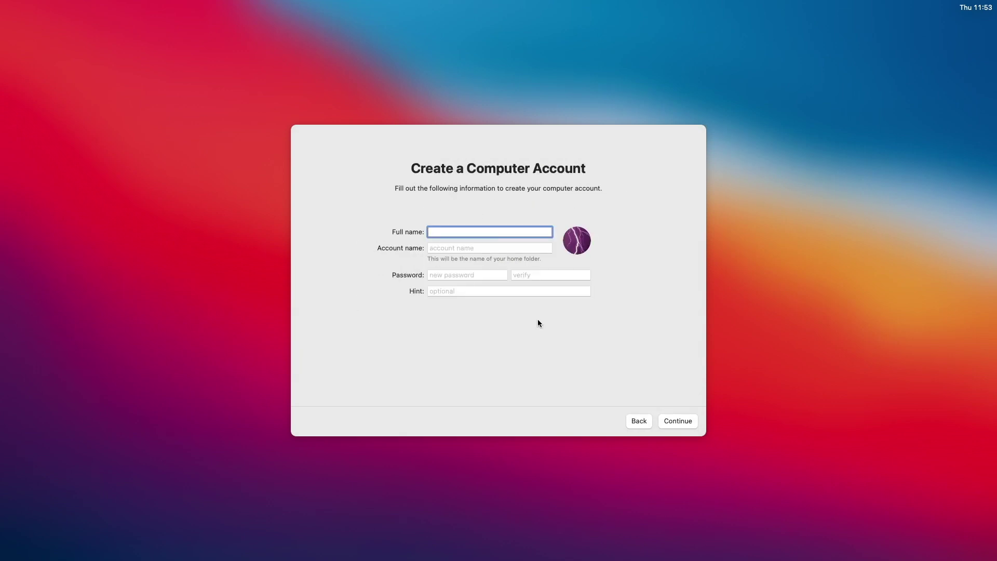
- Create the computer account with a full name, the auto-filled account name and a verified password
type("Hackintosh Factory Youtube")
key("Tab")
key("Tab")
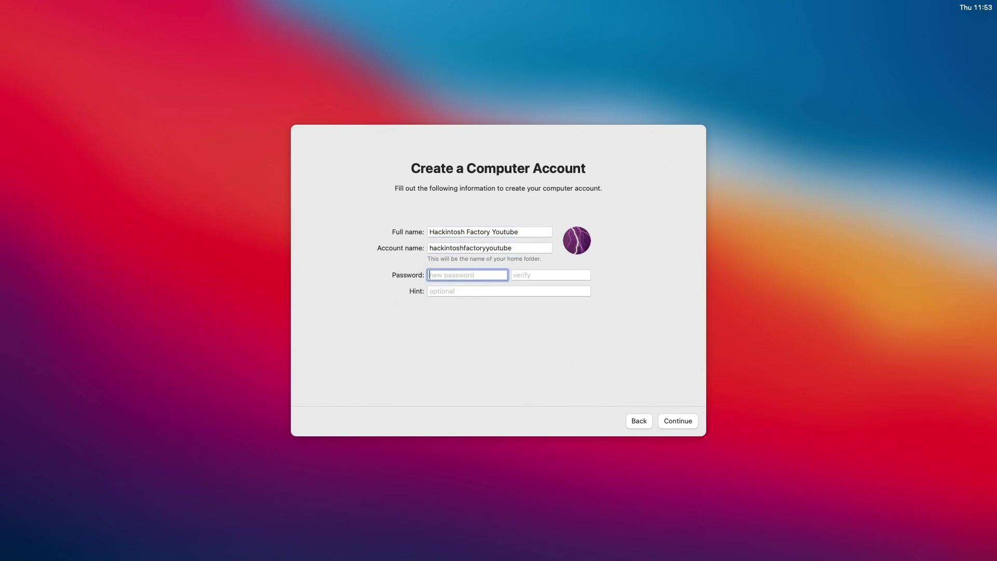
key("Tab")
type("1")
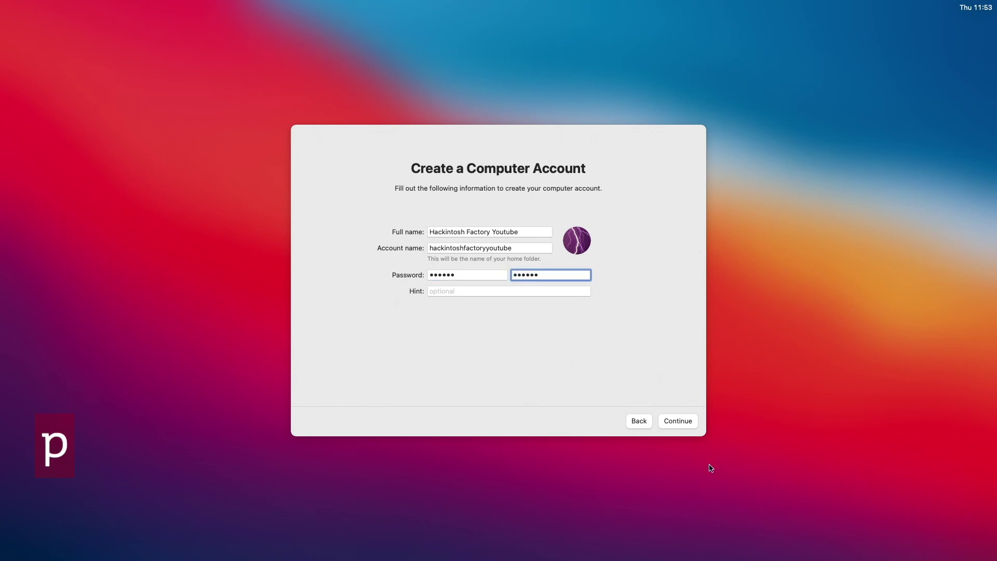
left_click(689, 421)
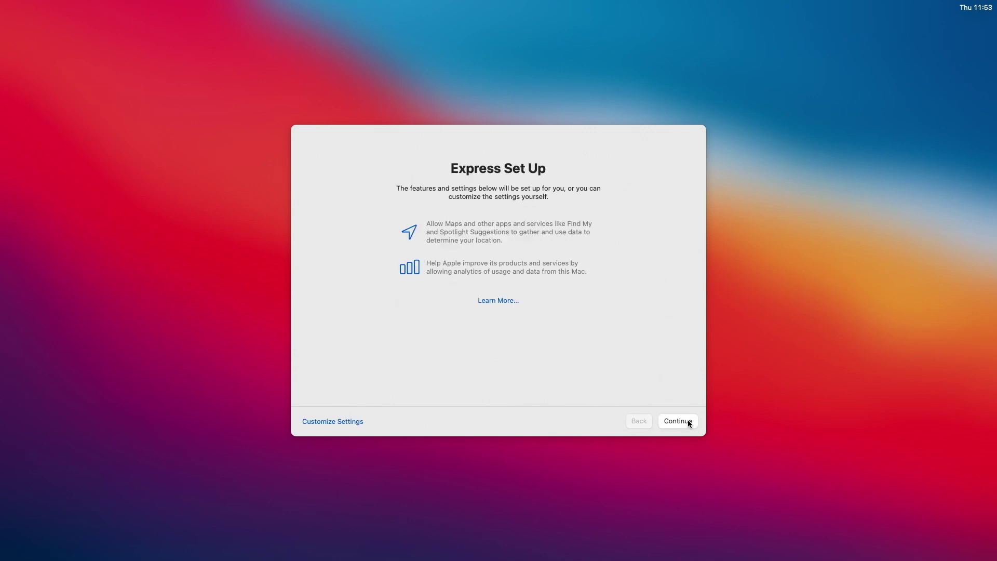
- Accept Express Set Up, skip Screen Time, disable Ask Siri and choose the Dark appearance
left_click(688, 422)
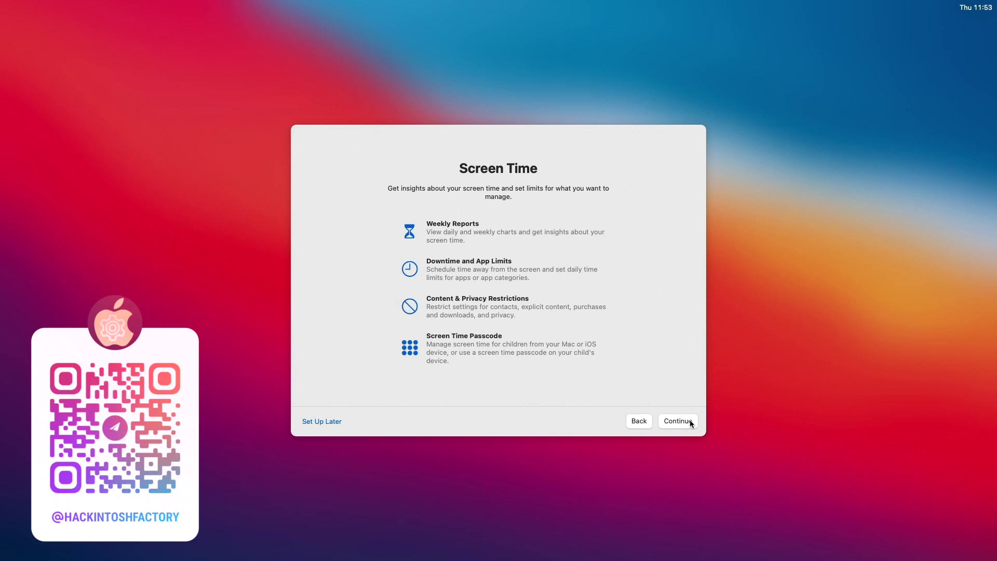
left_click(689, 420)
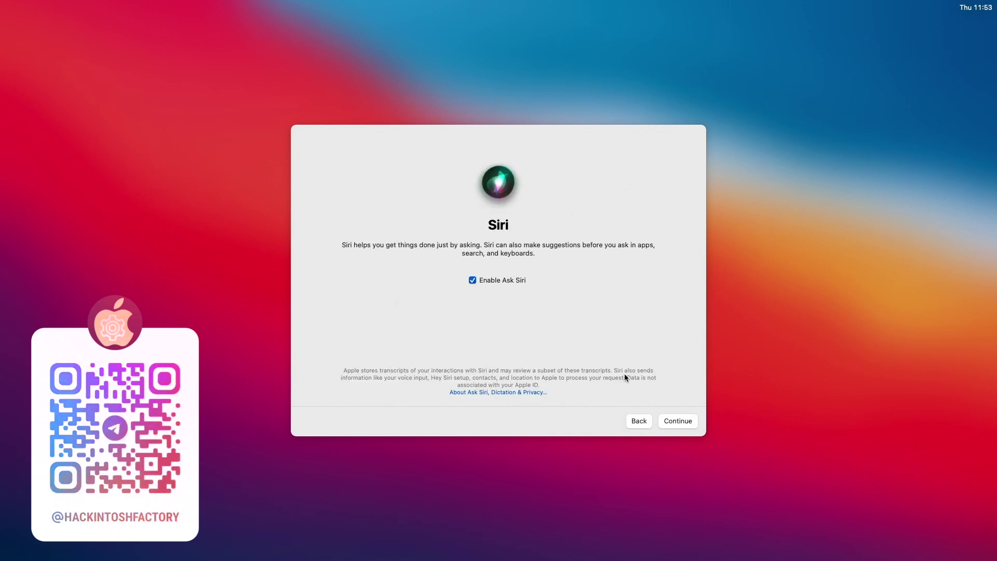
left_click(511, 283)
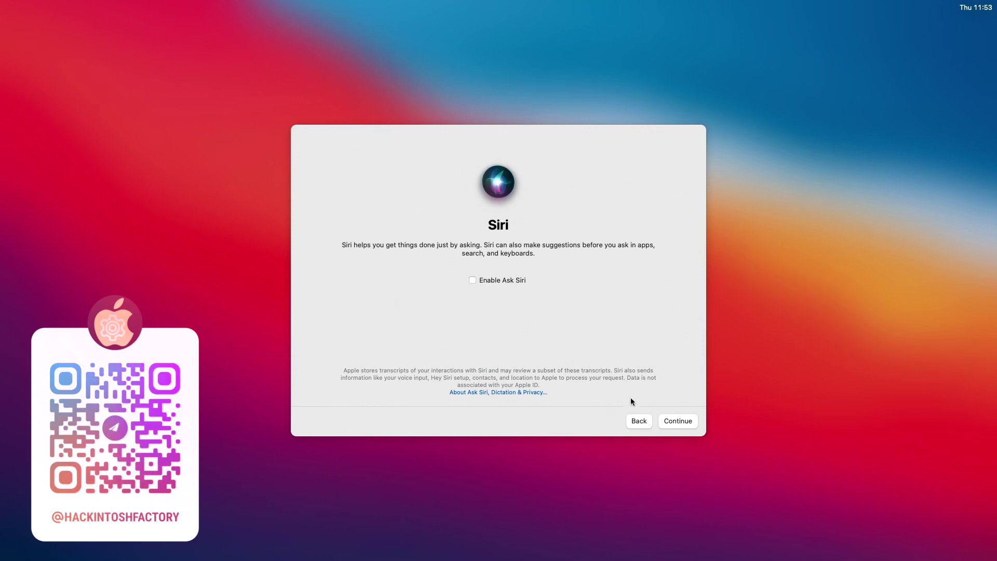
left_click(670, 424)
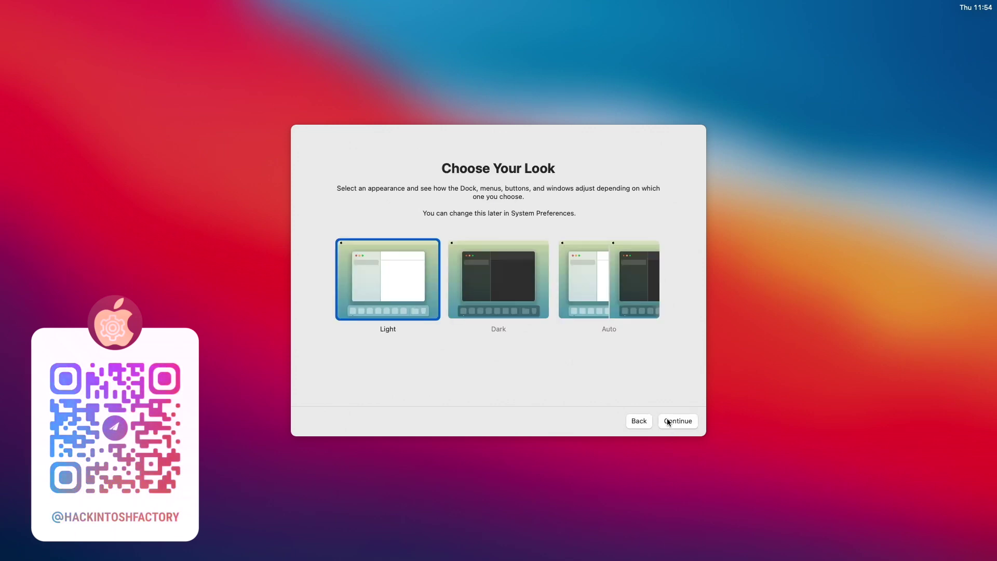
left_click(521, 311)
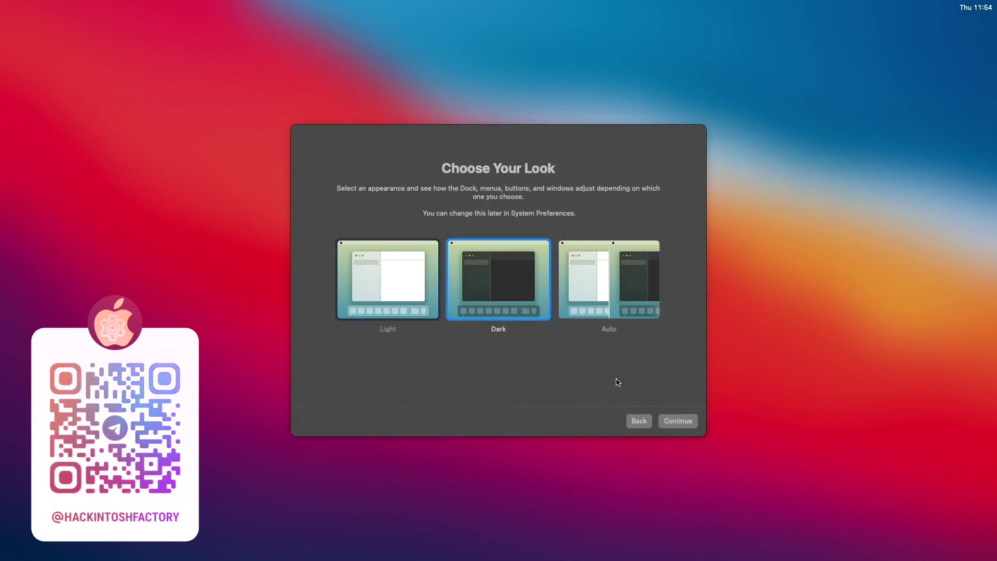
left_click(687, 425)
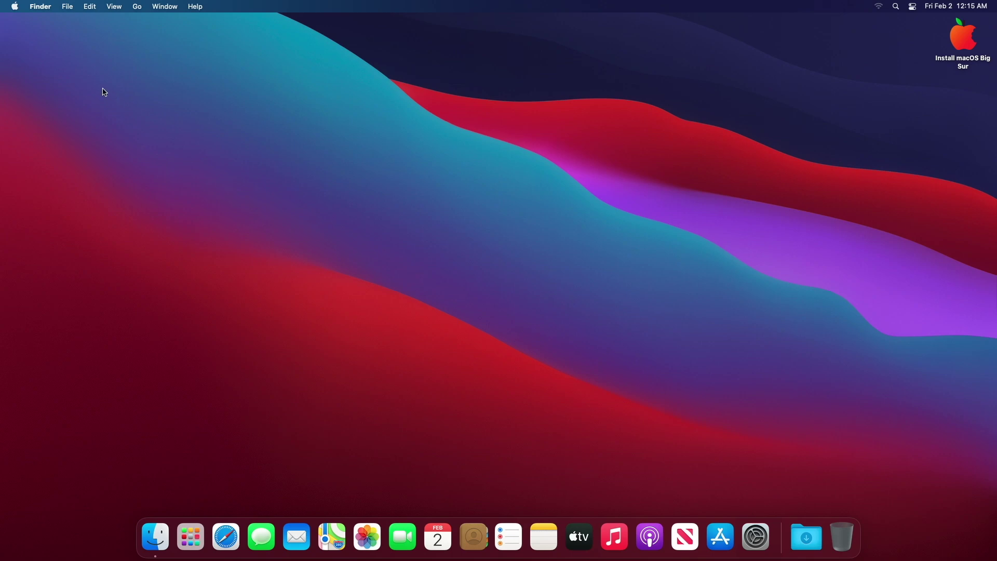
- View About This Mac, then launch Clover Configurator from the Install macOS Big Sur drive's FILES folder
left_click(14, 9)
left_click(22, 26)
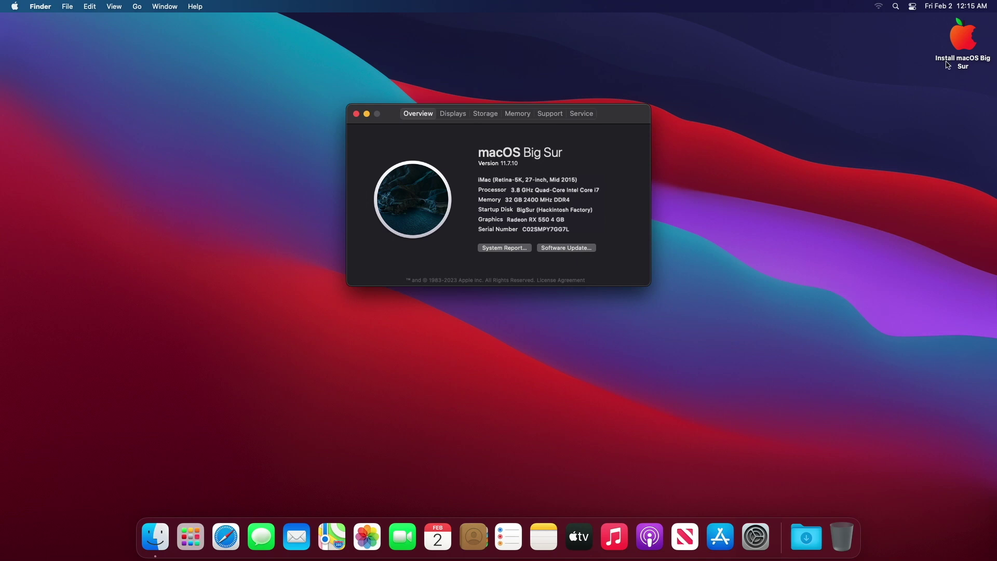
left_click(954, 44)
double_click(954, 44)
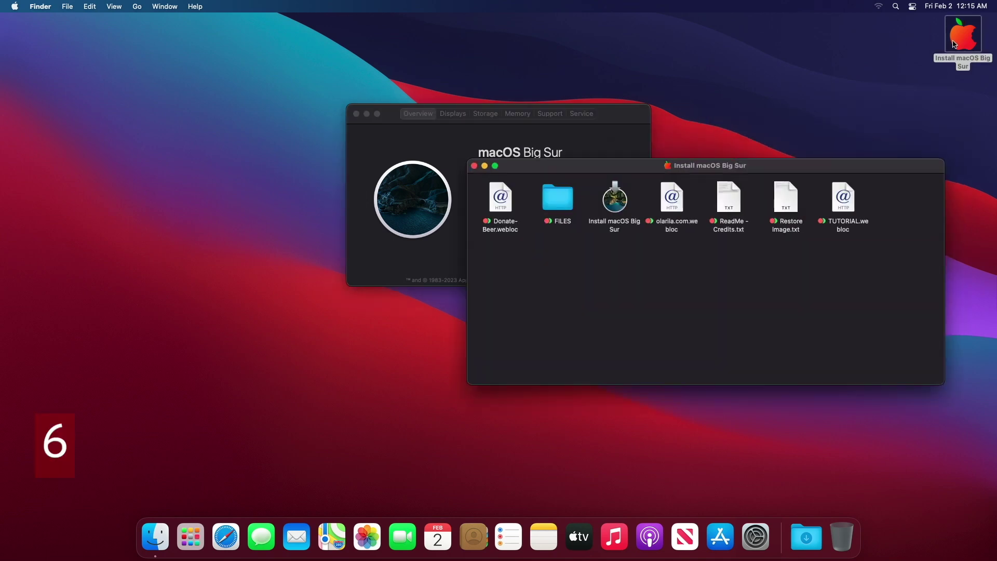
double_click(568, 200)
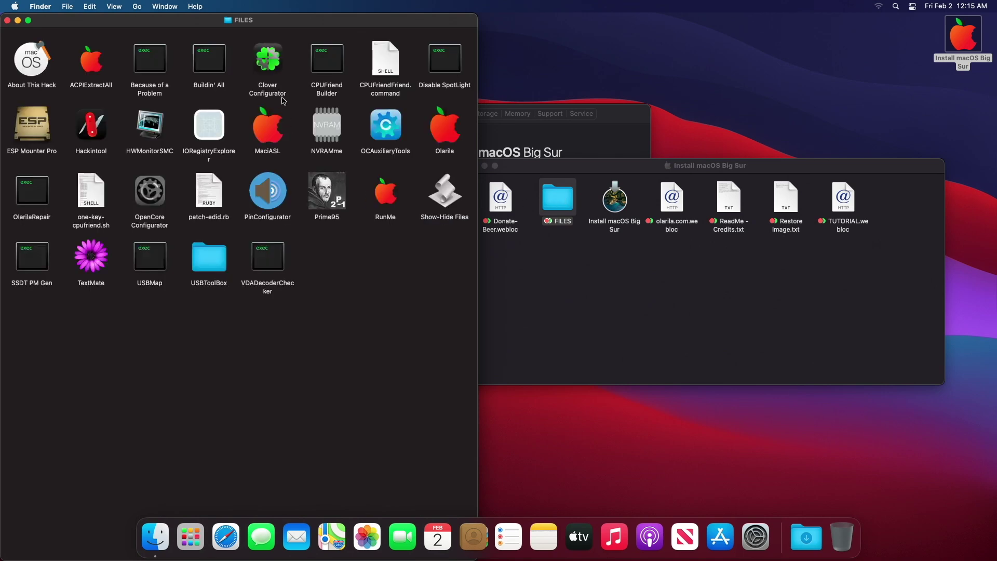
double_click(269, 60)
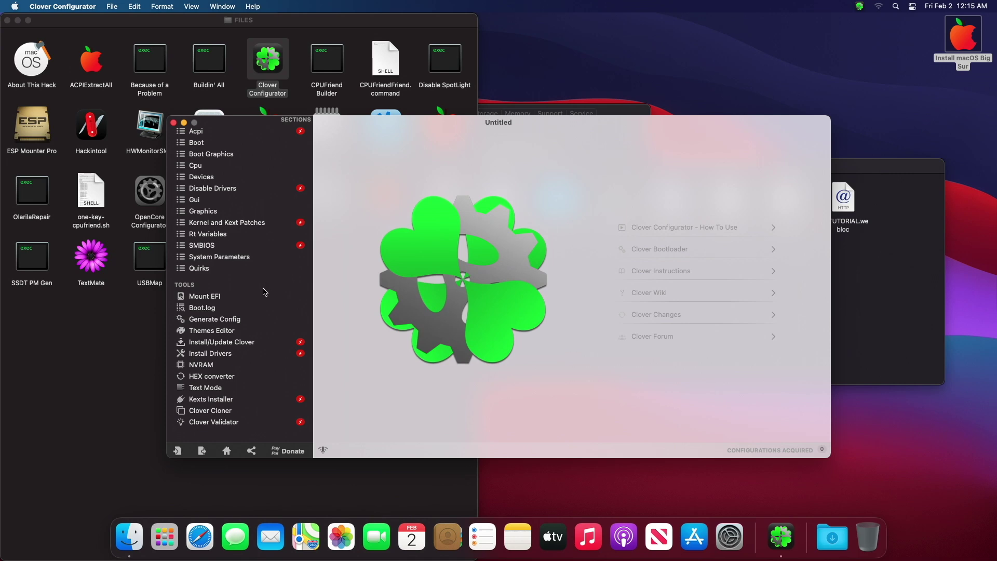
- Mount the USB and internal disk1s1 EFI partitions with the admin password, then open the EFI volume
left_click(258, 297)
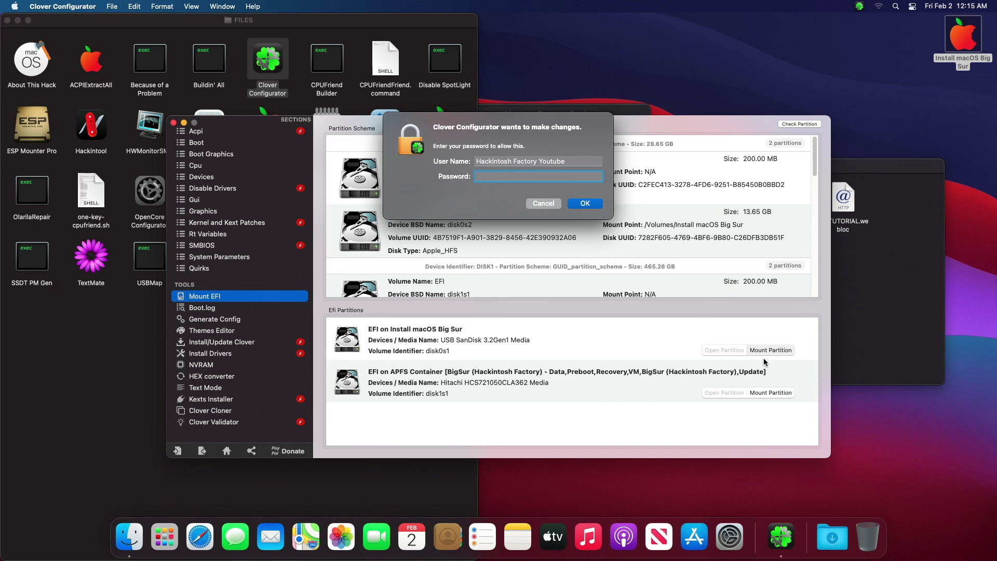
type("••••••")
key("Return")
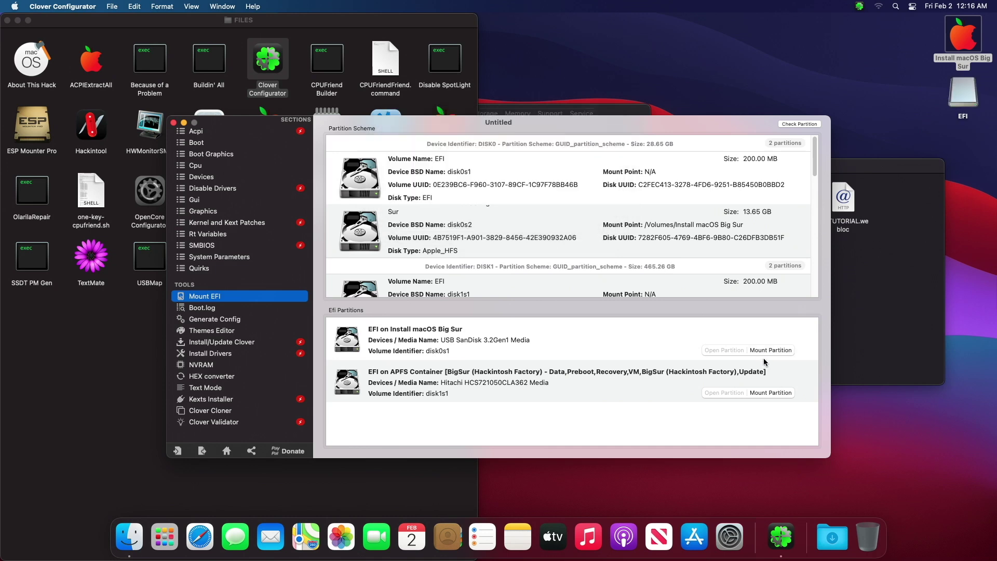
left_click(762, 394)
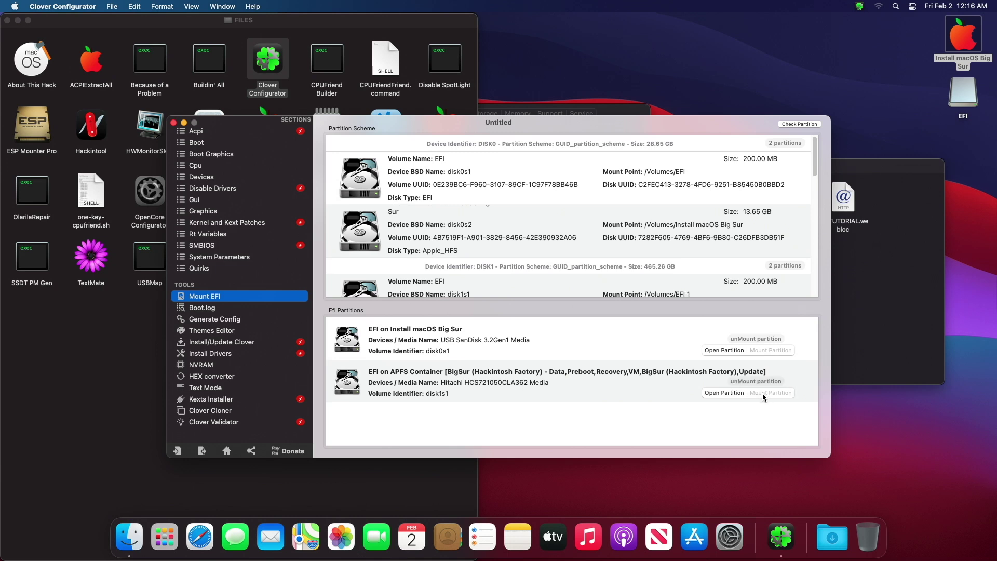
double_click(955, 109)
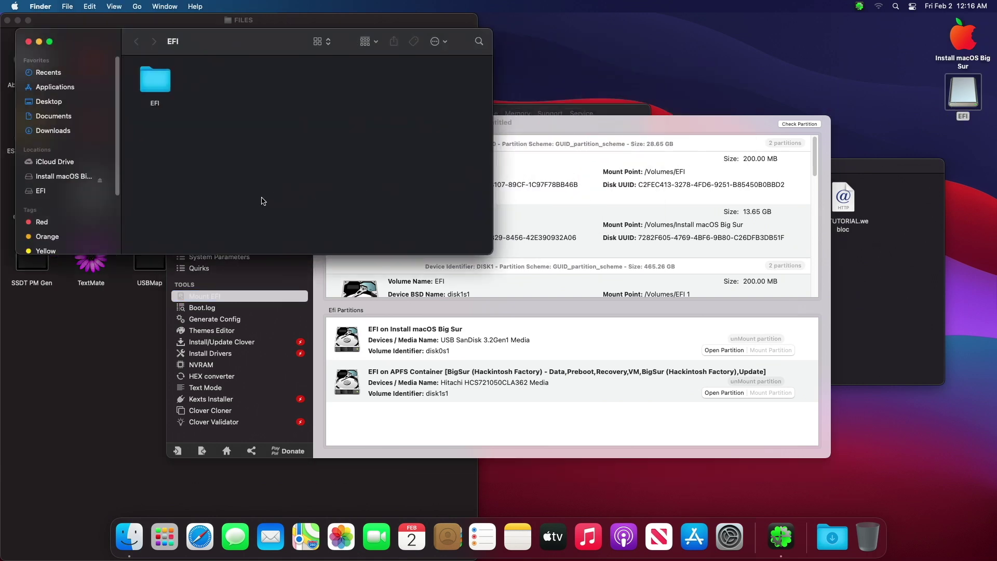
- Copy the EFI folder from the USB installer's EFI partition
left_click_drag(155, 255, 140, 388)
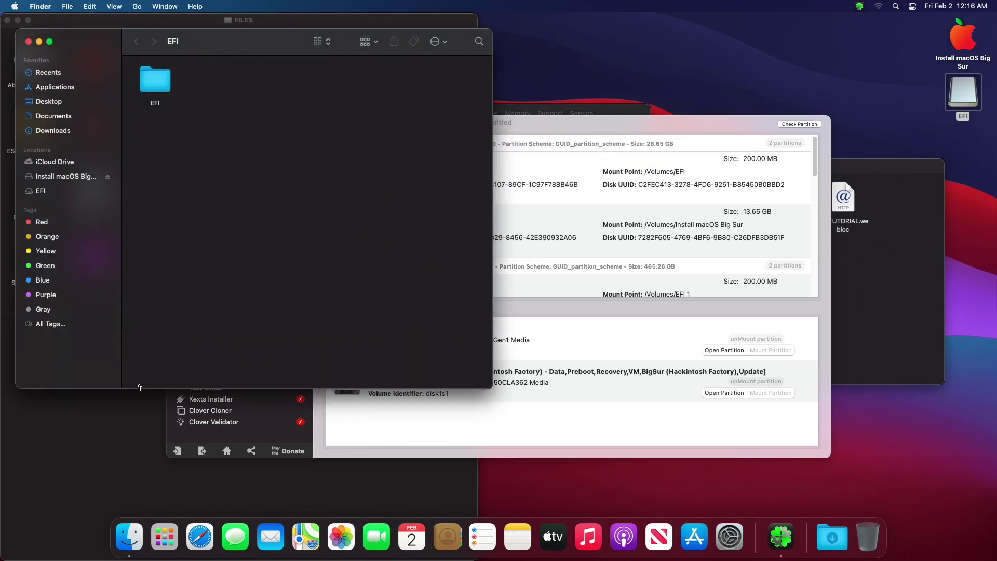
left_click(83, 194)
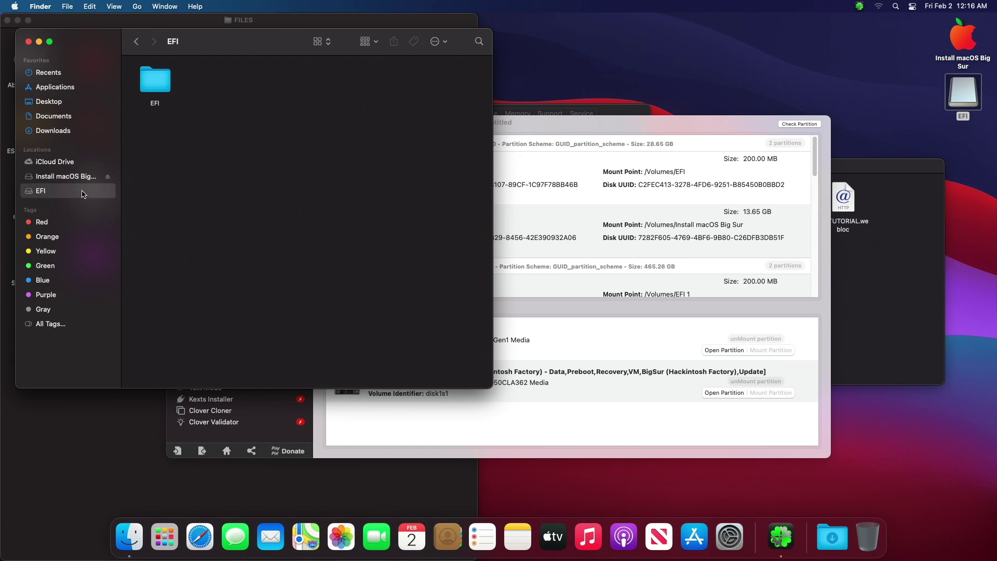
right_click(153, 85)
left_click(167, 201)
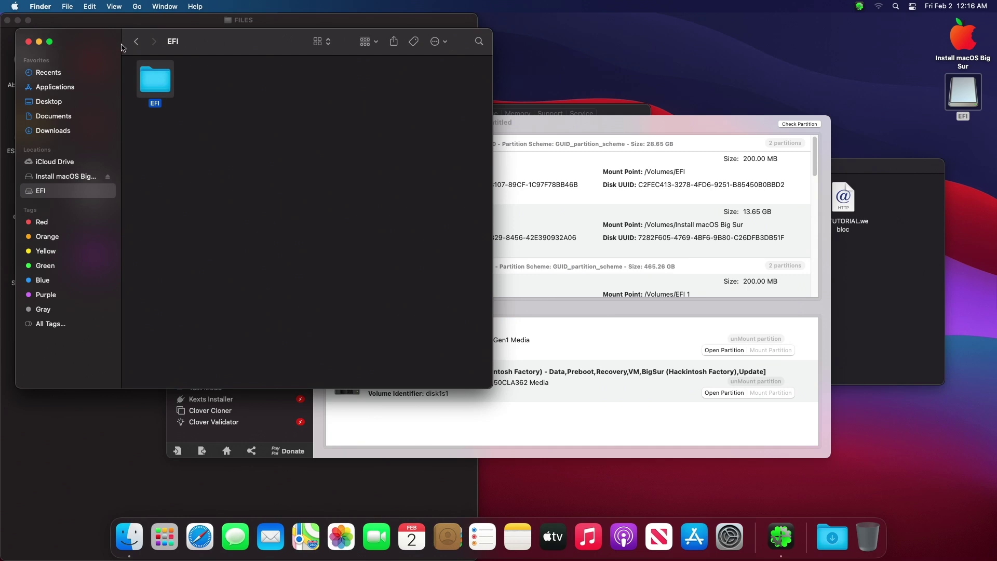
- Open the internal disk's EFI partition, trash its old EFI folder and empty the Trash
left_click_drag(236, 44, 247, 49)
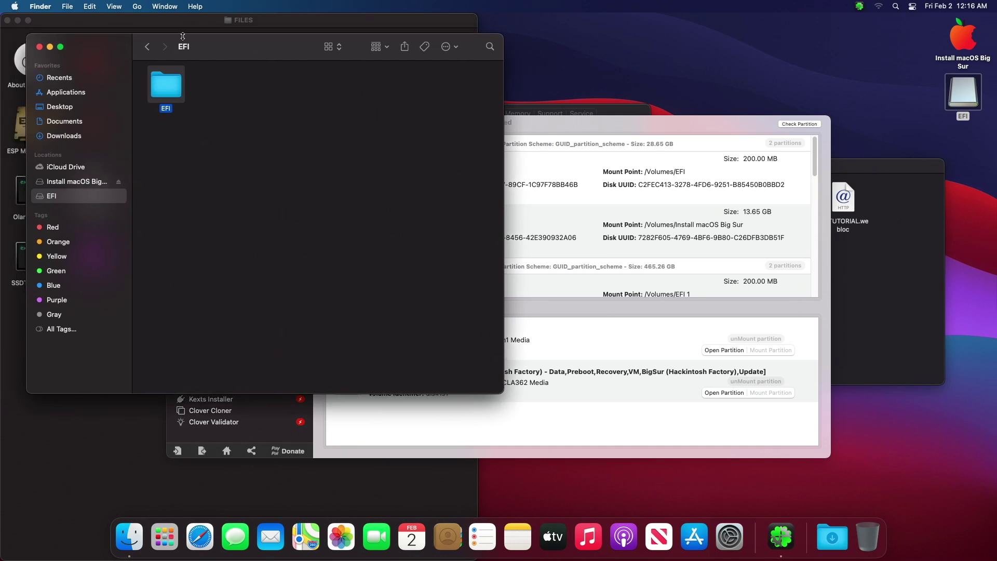
left_click(137, 6)
left_click(164, 118)
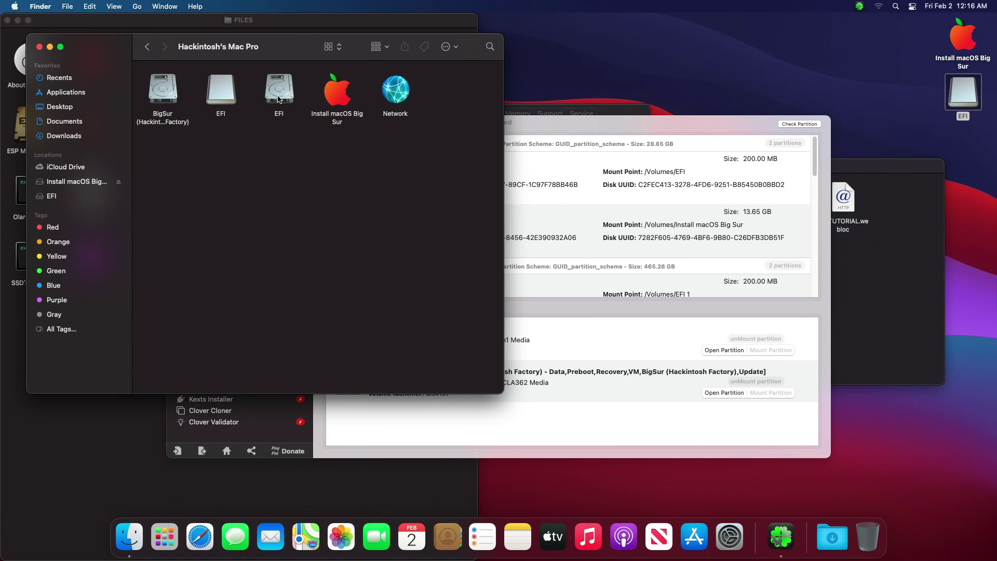
double_click(279, 99)
right_click(177, 92)
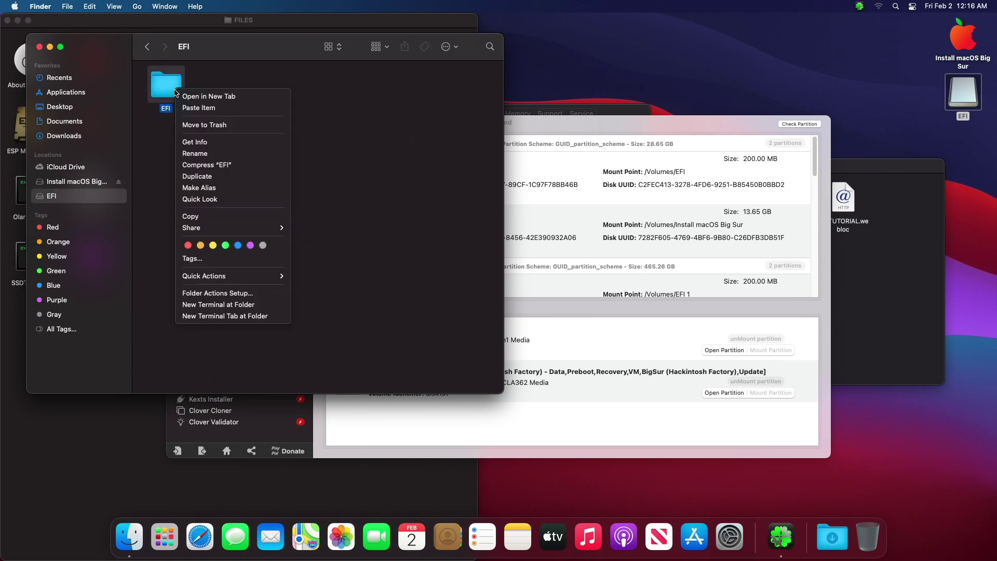
left_click(195, 125)
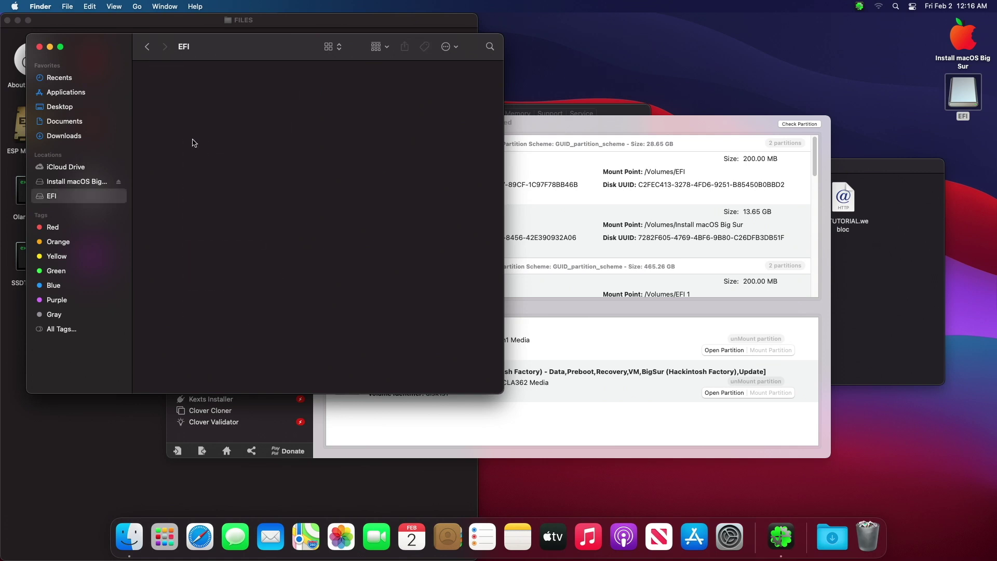
right_click(865, 539)
left_click(881, 498)
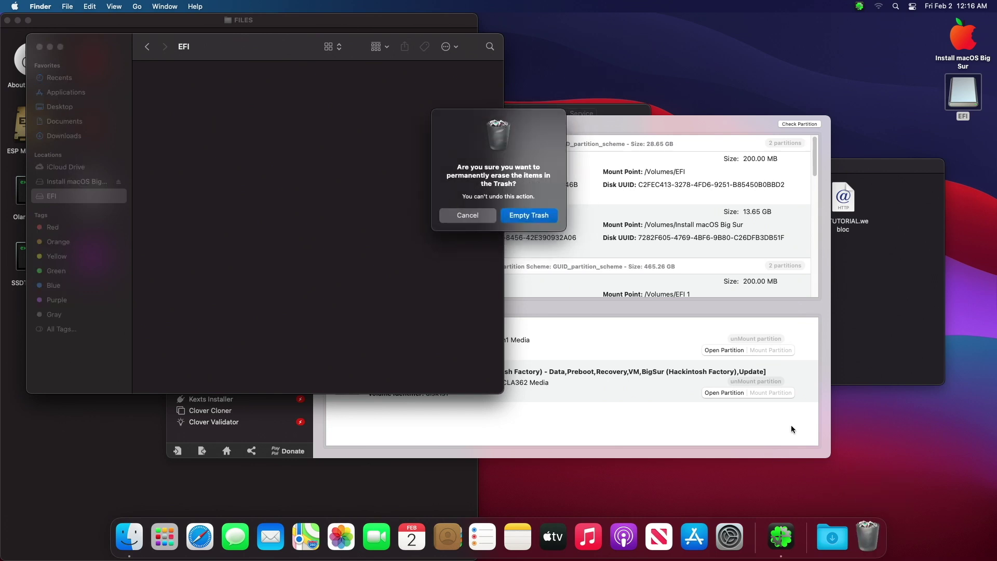
left_click(532, 216)
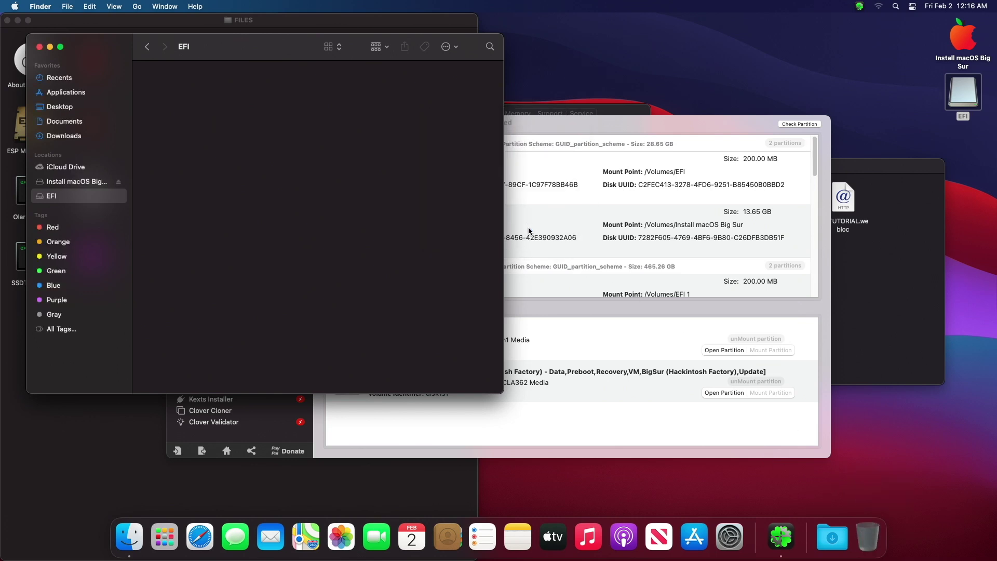
- Drag the USB EFI folder into the internal EFI partition, then close both EFI windows
right_click(275, 189)
left_click(237, 218)
double_click(960, 100)
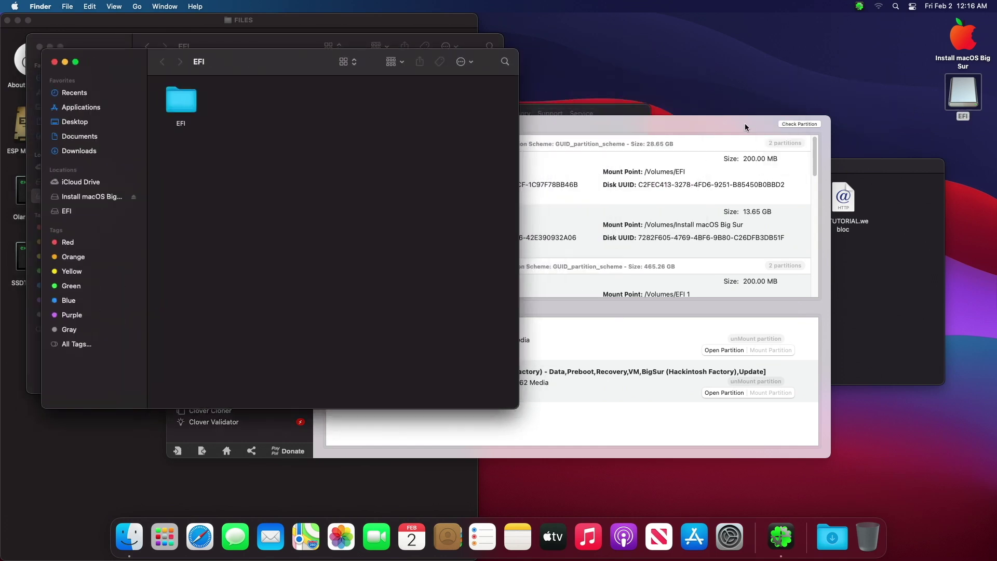
left_click_drag(280, 68, 583, 104)
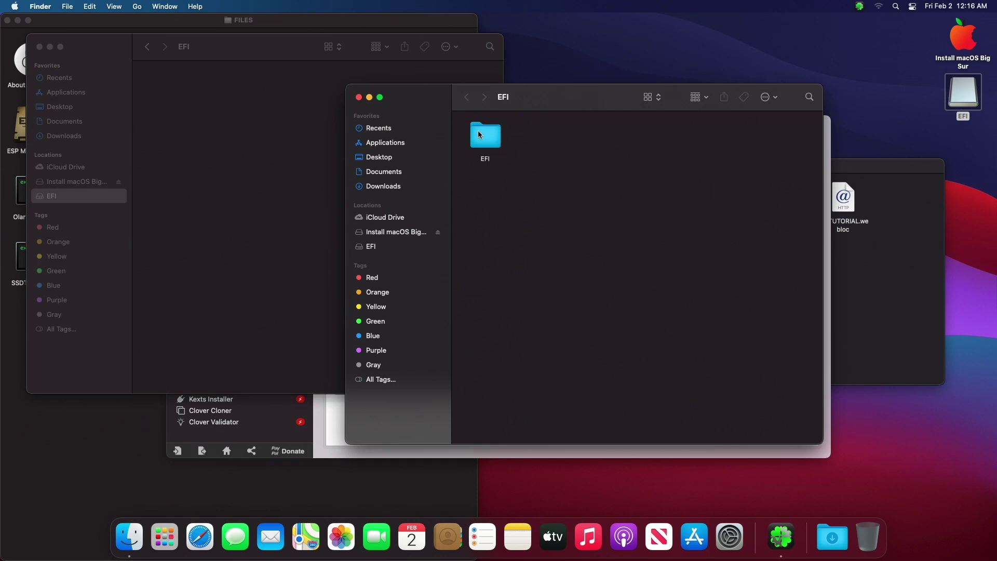
left_click_drag(480, 135, 248, 148)
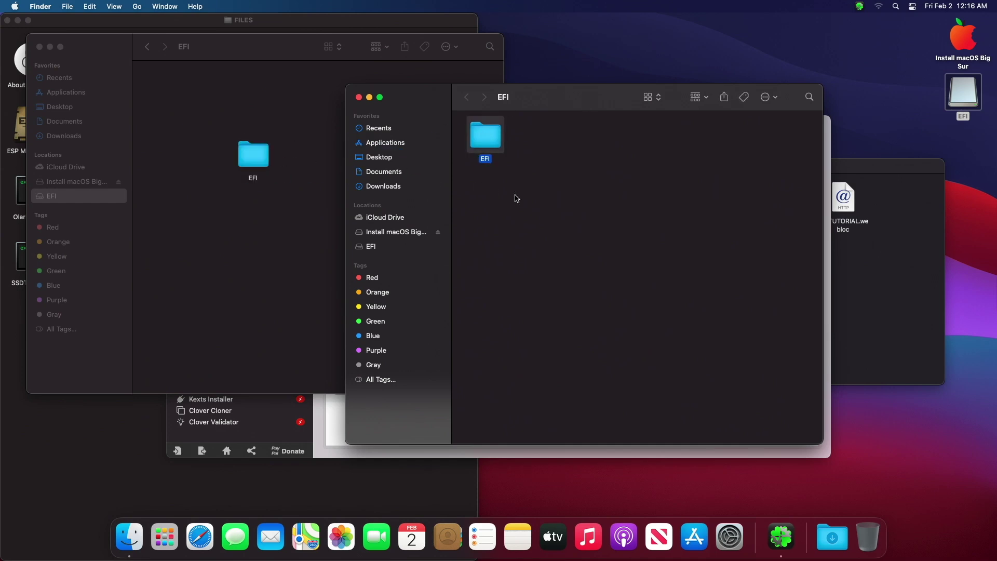
left_click(358, 98)
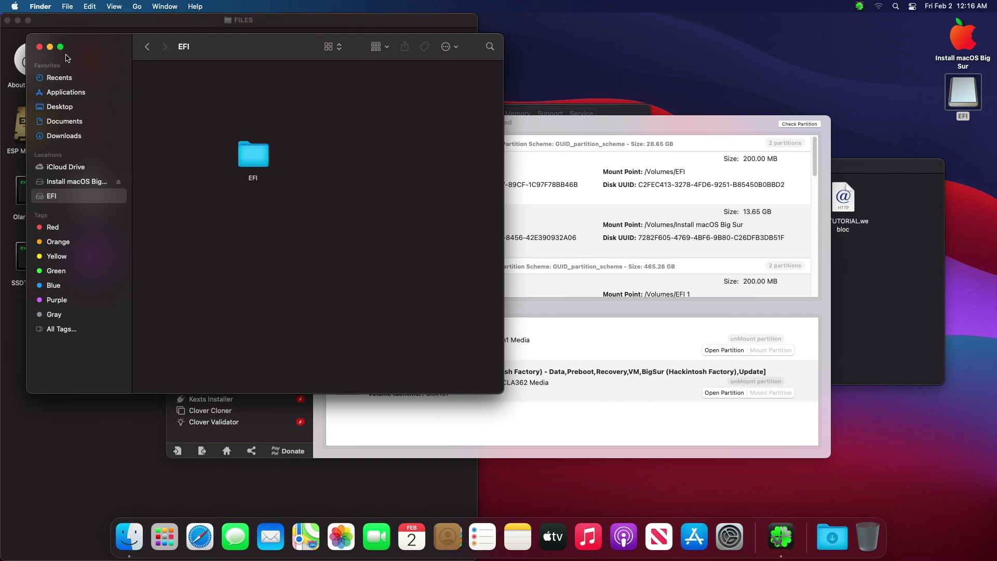
left_click(40, 47)
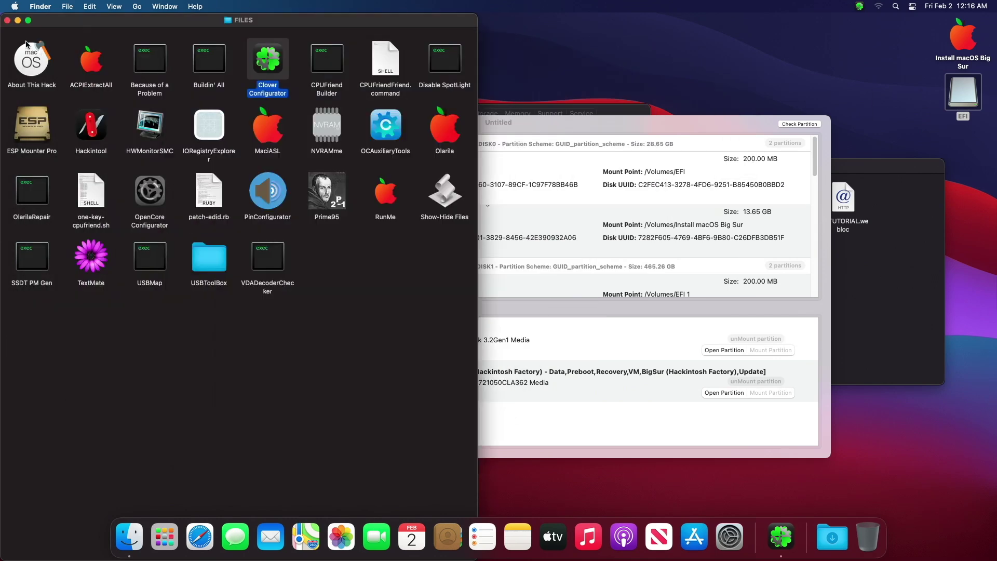
- Close the FILES, Clover Configurator, Install macOS Big Sur and About This Mac windows
left_click(8, 20)
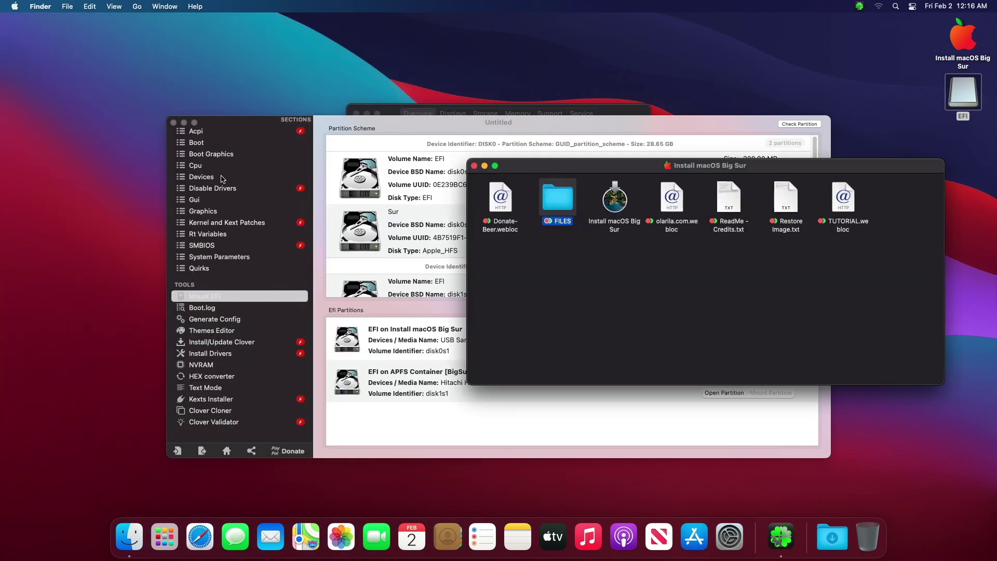
left_click(174, 123)
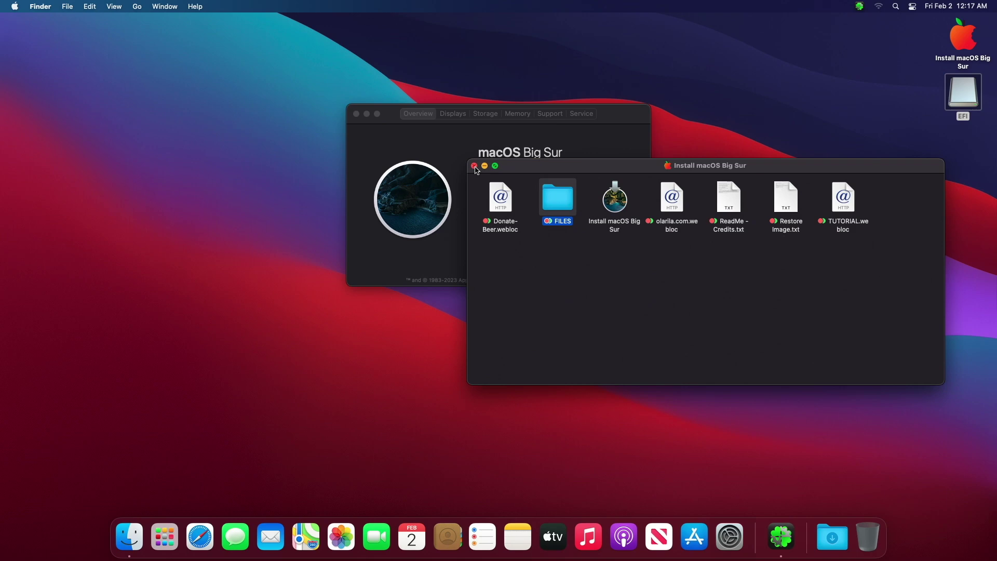
left_click(475, 166)
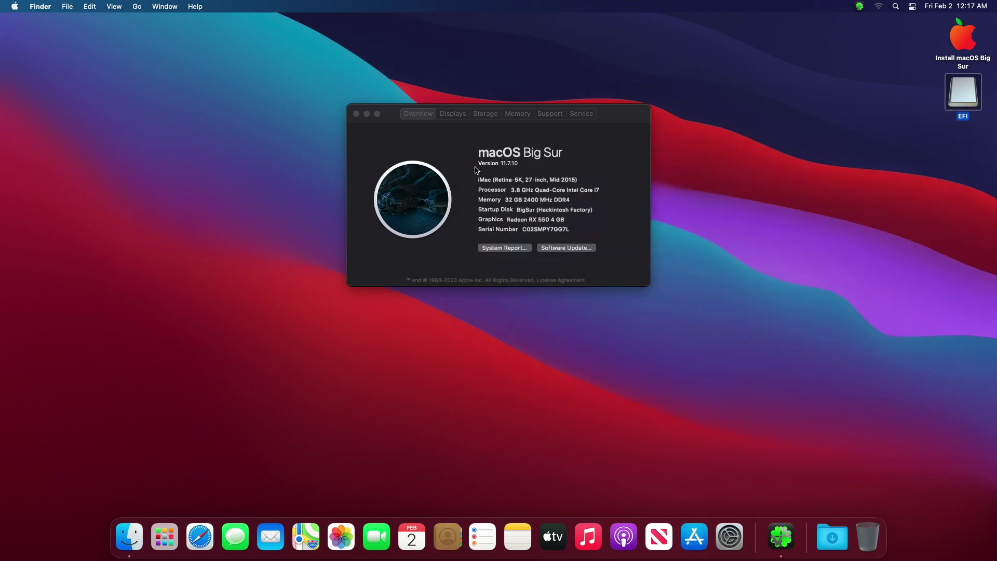
left_click(475, 170)
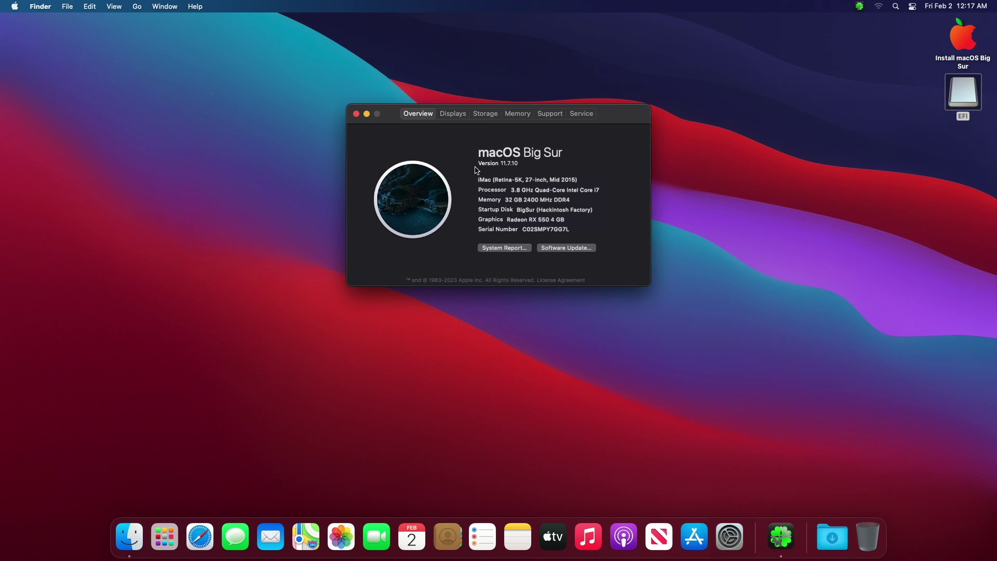
left_click(356, 114)
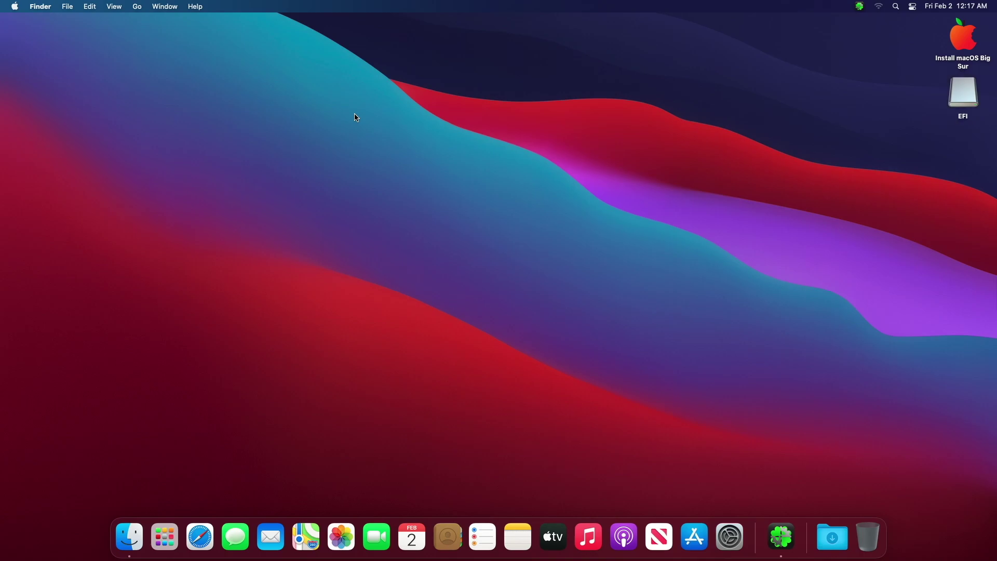